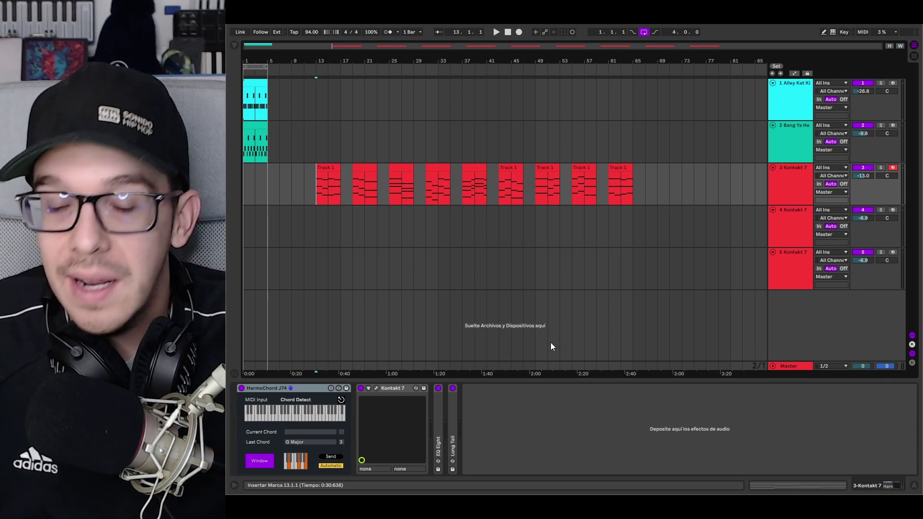
Examine the notes of the first two chord clips on track 3 in the note editor.
{"action": "double_click", "coordinate": [330, 165]}
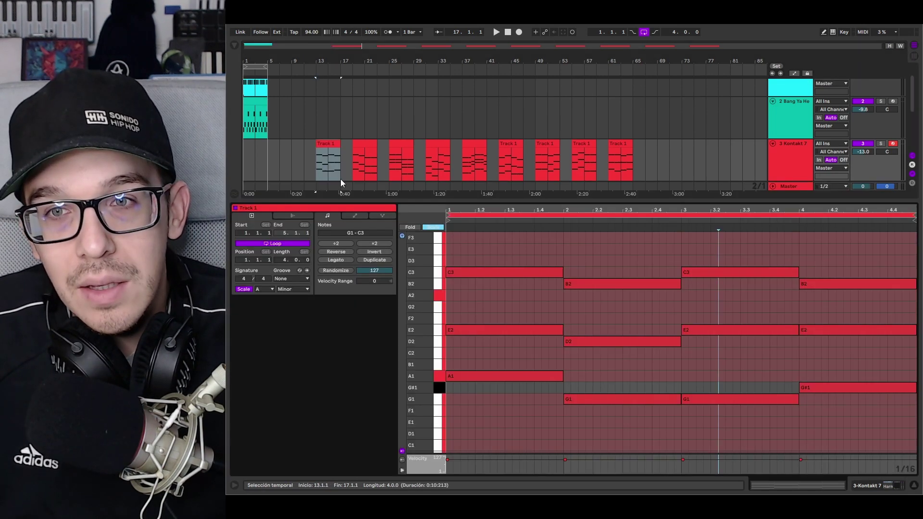
{"action": "left_click", "coordinate": [461, 299]}
{"action": "left_click", "coordinate": [454, 297]}
{"action": "left_click", "coordinate": [448, 296]}
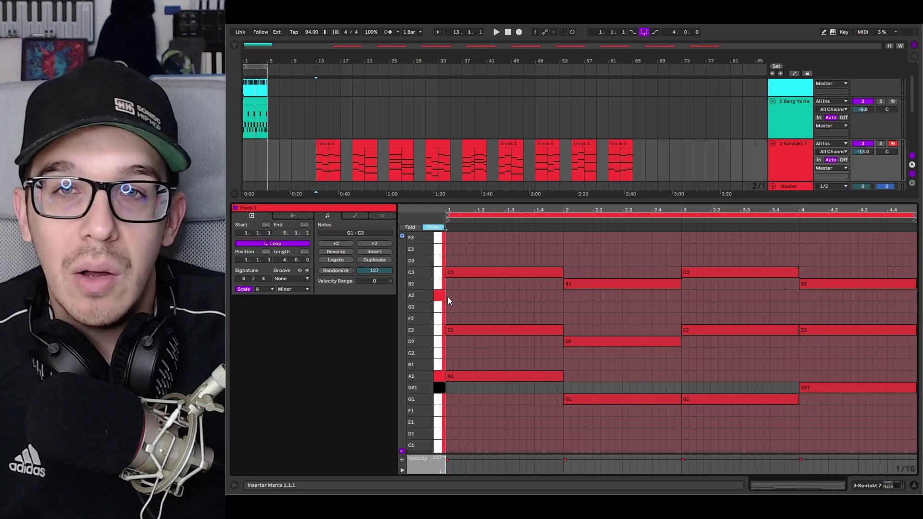
{"action": "left_click", "coordinate": [371, 144]}
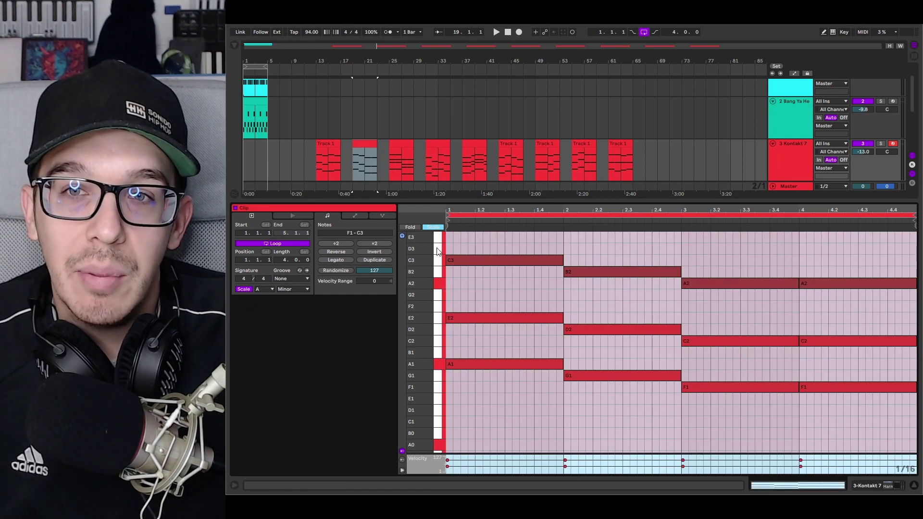
{"action": "left_click", "coordinate": [477, 292]}
{"action": "left_click", "coordinate": [448, 294]}
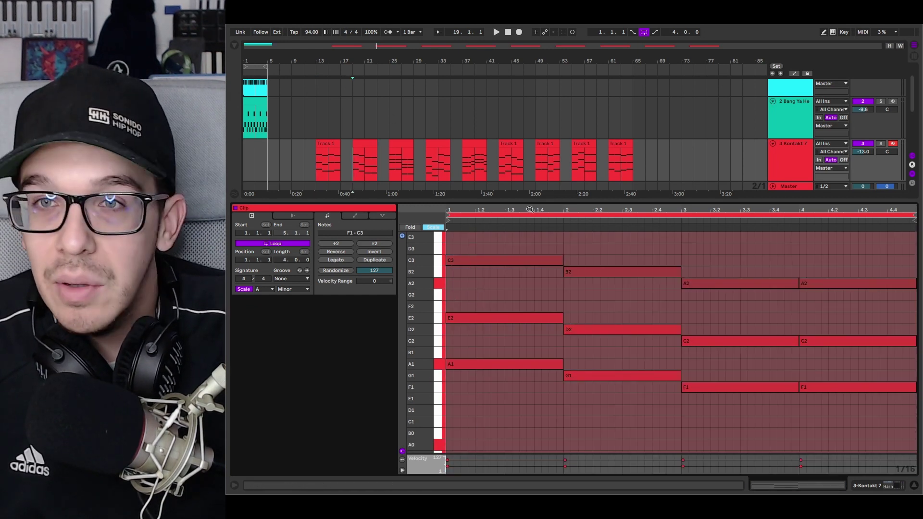
{"action": "left_click_drag", "start_coordinate": [537, 198], "coordinate": [533, 224]}
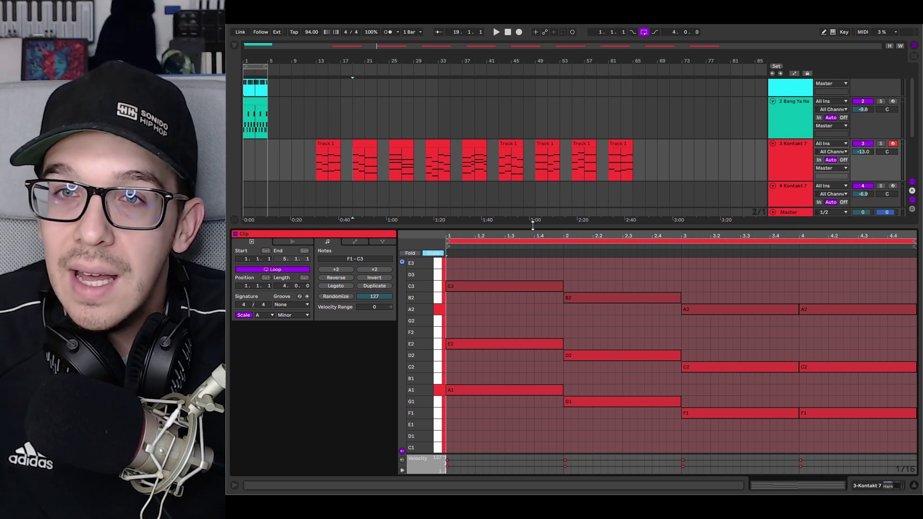
Look through the notes of the first, second, fourth, fifth and sixth chord clips on track 3.
{"action": "left_click", "coordinate": [329, 140]}
{"action": "left_click", "coordinate": [364, 144]}
{"action": "left_click", "coordinate": [436, 145]}
{"action": "left_click", "coordinate": [471, 145]}
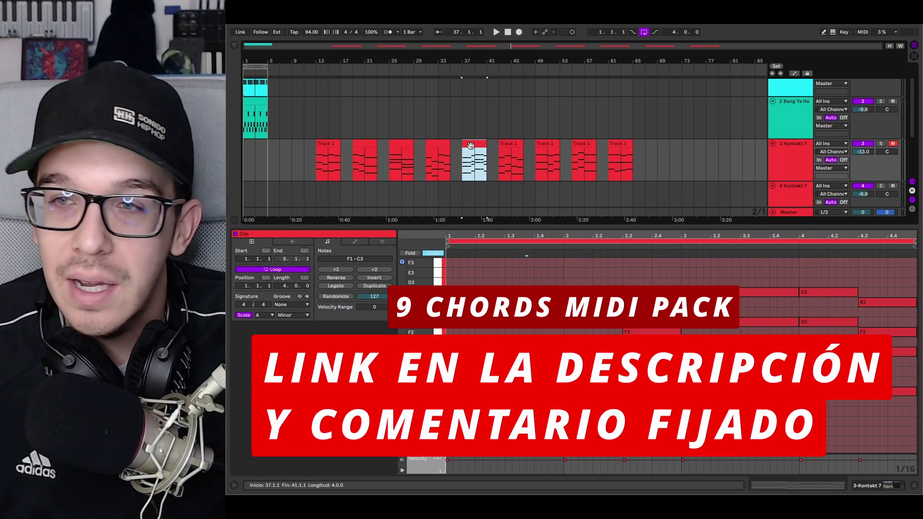
{"action": "left_click", "coordinate": [513, 142]}
{"action": "left_click_drag", "start_coordinate": [506, 227], "coordinate": [505, 270]}
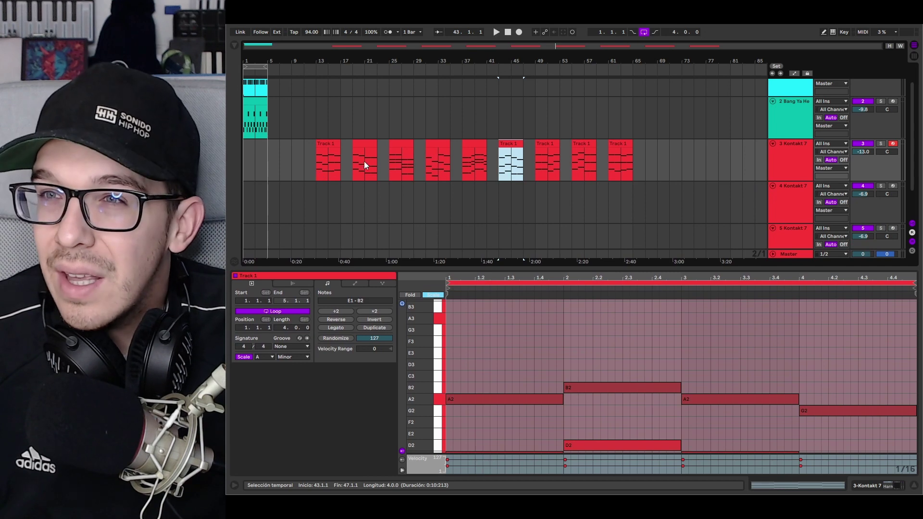
Show the HarmoChord J74 device on track 3 and open its separate chord display beside the clips.
{"action": "left_click", "coordinate": [798, 172]}
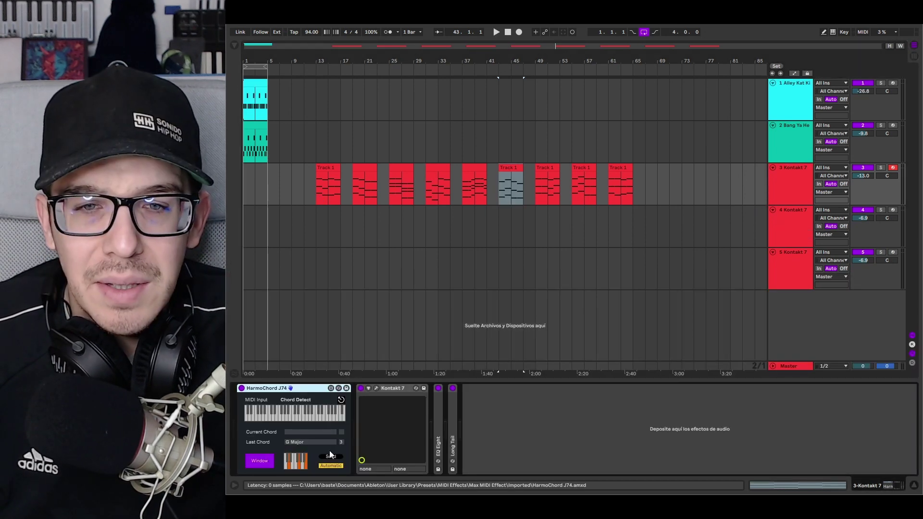
{"action": "left_click", "coordinate": [260, 461]}
{"action": "left_click_drag", "start_coordinate": [530, 258], "coordinate": [714, 262]}
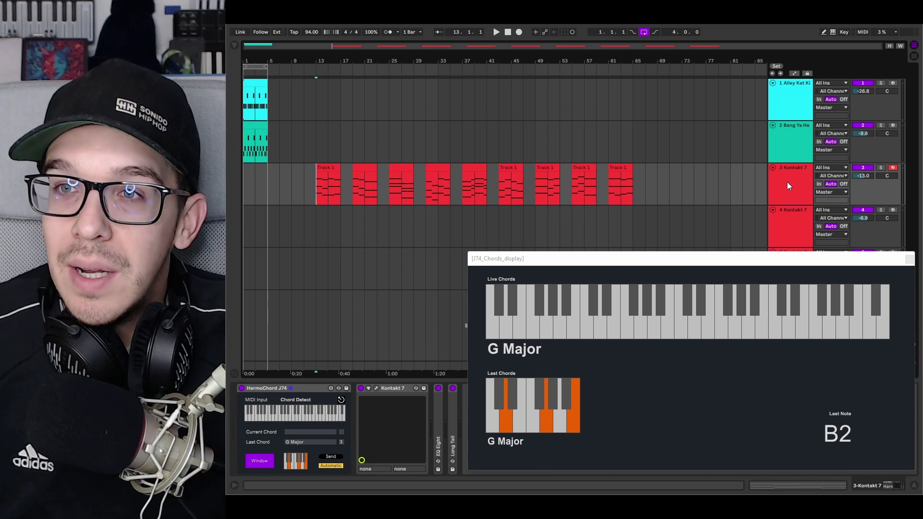
Open Kontakt 7 on track 3, dismiss the chord display, and bring up the main page of the Desert Nights preset.
{"action": "left_click", "coordinate": [786, 182]}
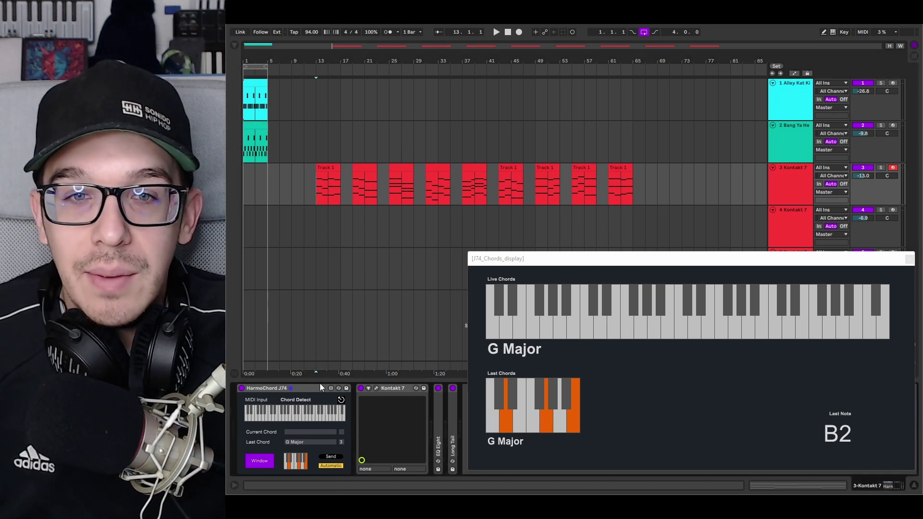
{"action": "left_click", "coordinate": [375, 388]}
{"action": "left_click_drag", "start_coordinate": [500, 54], "coordinate": [378, 42]}
{"action": "left_click_drag", "start_coordinate": [760, 266], "coordinate": [793, 261]}
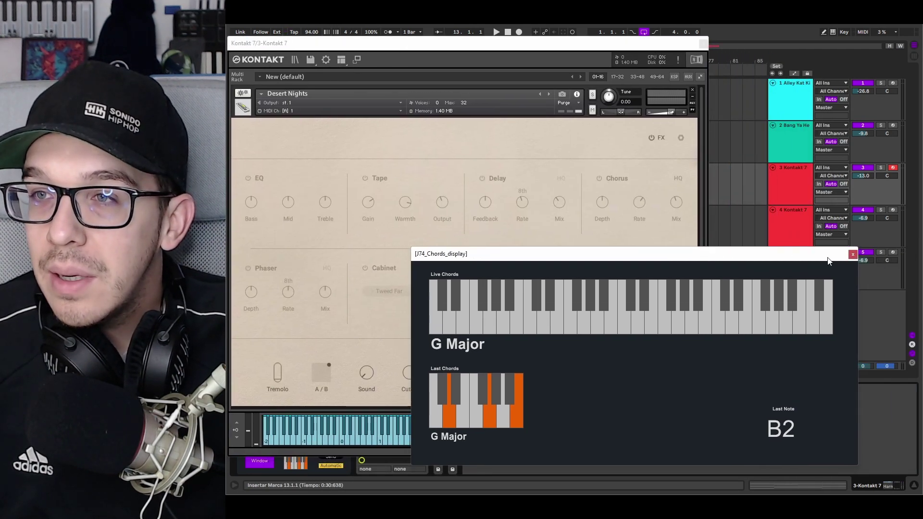
{"action": "left_click", "coordinate": [851, 255]}
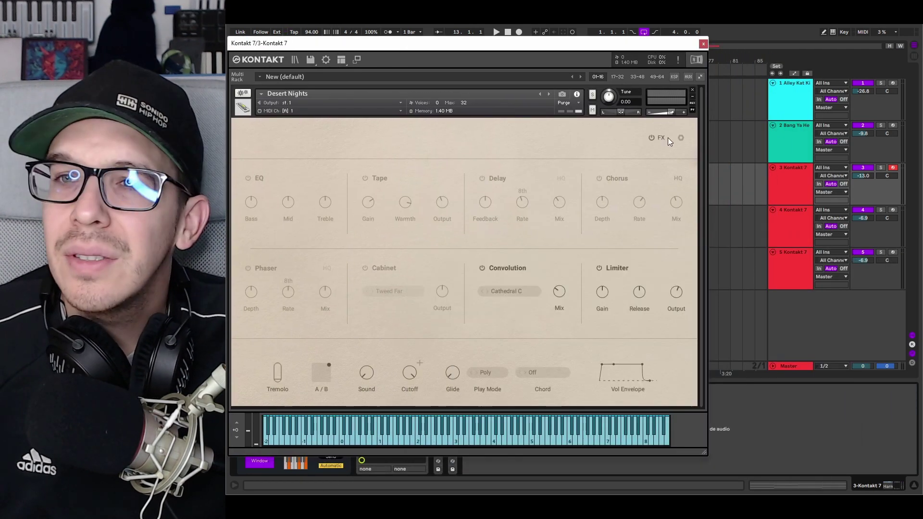
{"action": "left_click", "coordinate": [661, 139]}
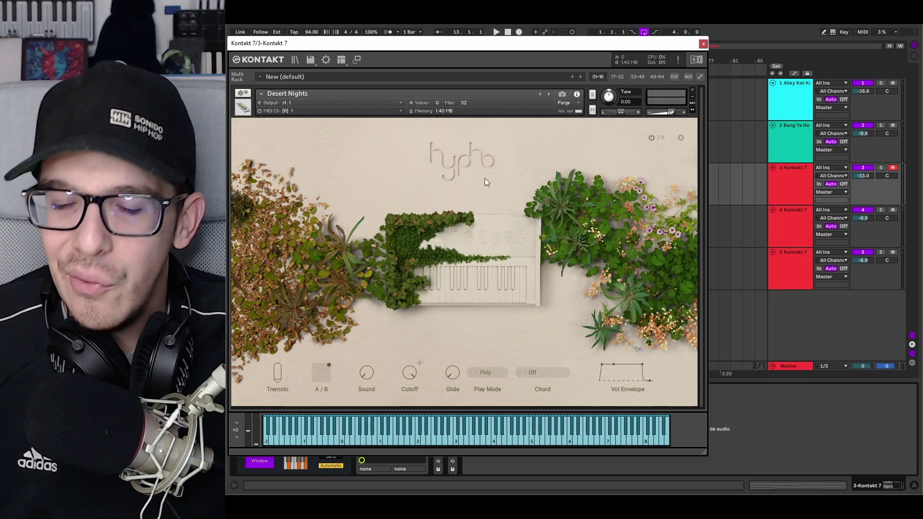
{"action": "left_click_drag", "start_coordinate": [476, 43], "coordinate": [638, 49]}
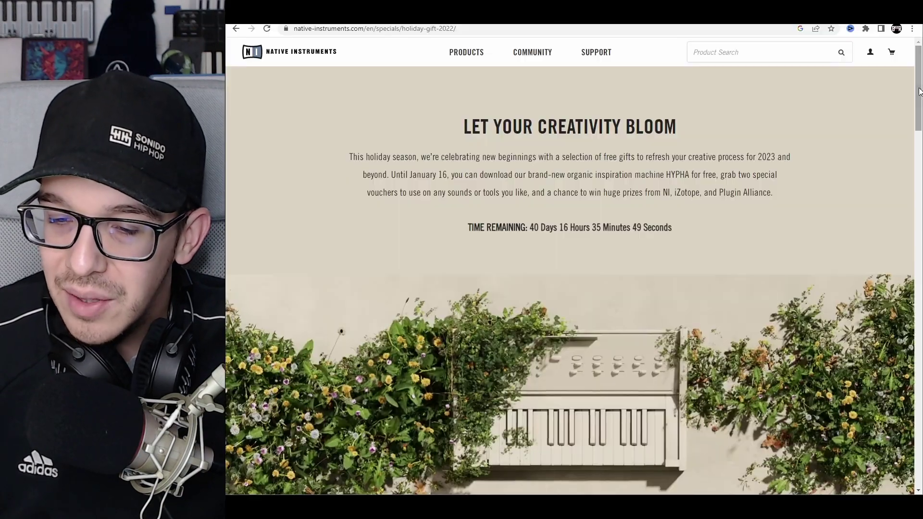
Switch to the browser and look through the Native Instruments holiday gift page offering HYPHA.
{"action": "scroll", "coordinate": [917, 104], "scroll_direction": "down", "scroll_amount": 1}
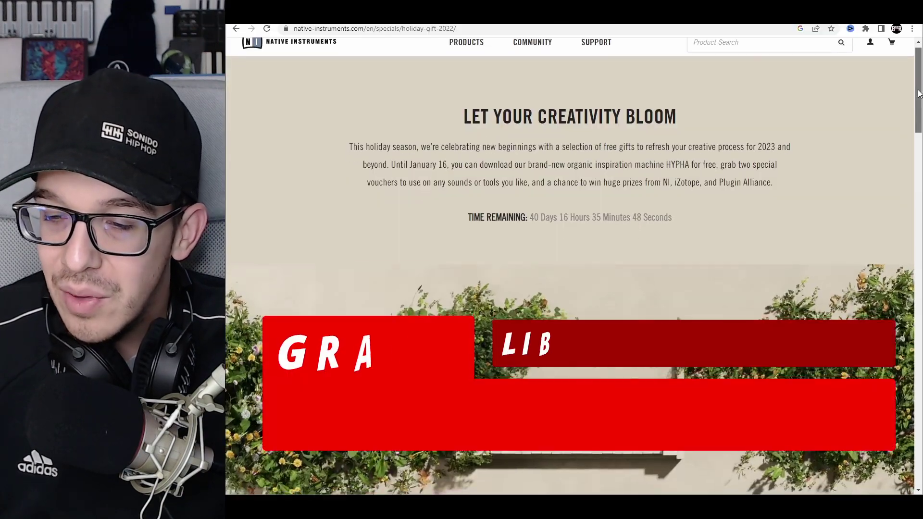
{"action": "left_click_drag", "start_coordinate": [918, 104], "coordinate": [897, 247]}
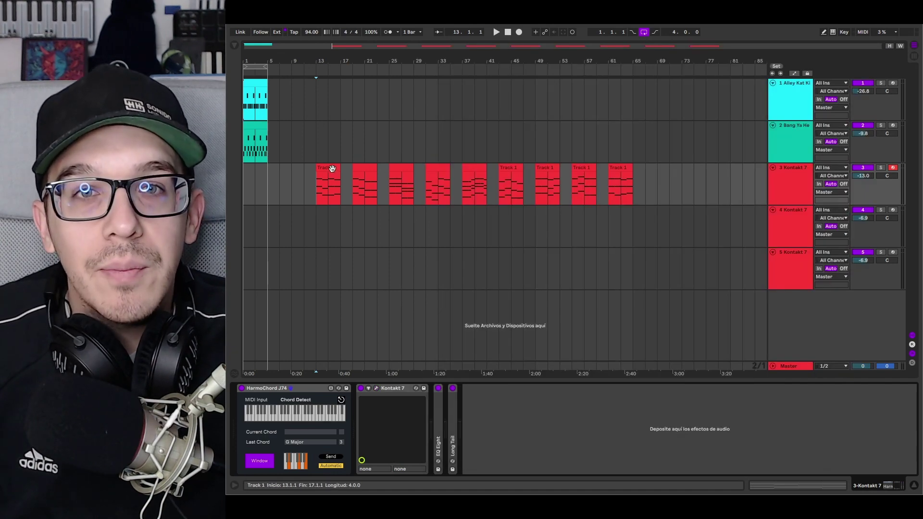
Move the first chord clip on track 3 to bar 1 and show its notes in an enlarged note editor.
{"action": "left_click_drag", "start_coordinate": [330, 171], "coordinate": [246, 178]}
{"action": "double_click", "coordinate": [246, 178]}
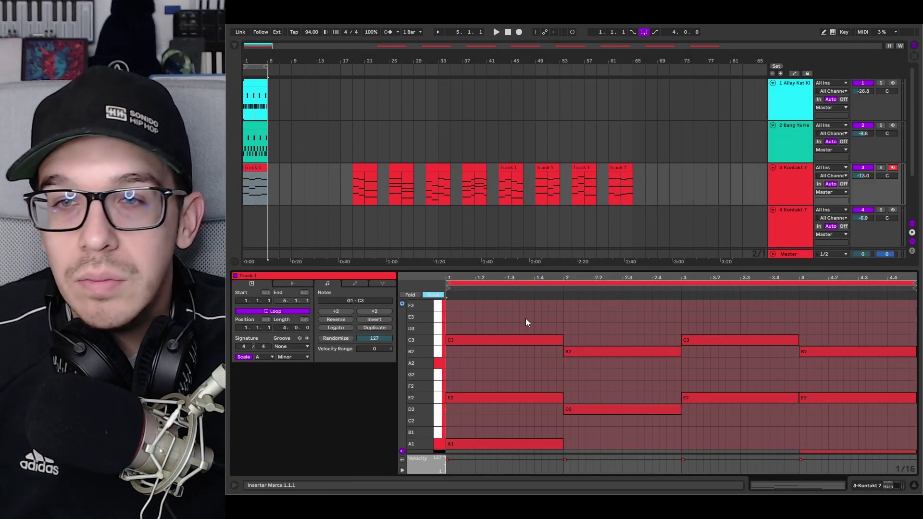
{"action": "scroll", "coordinate": [526, 318], "scroll_direction": "down", "scroll_amount": 3}
{"action": "left_click_drag", "start_coordinate": [647, 268], "coordinate": [645, 208]}
{"action": "scroll", "coordinate": [470, 333], "scroll_direction": "up", "scroll_amount": 2}
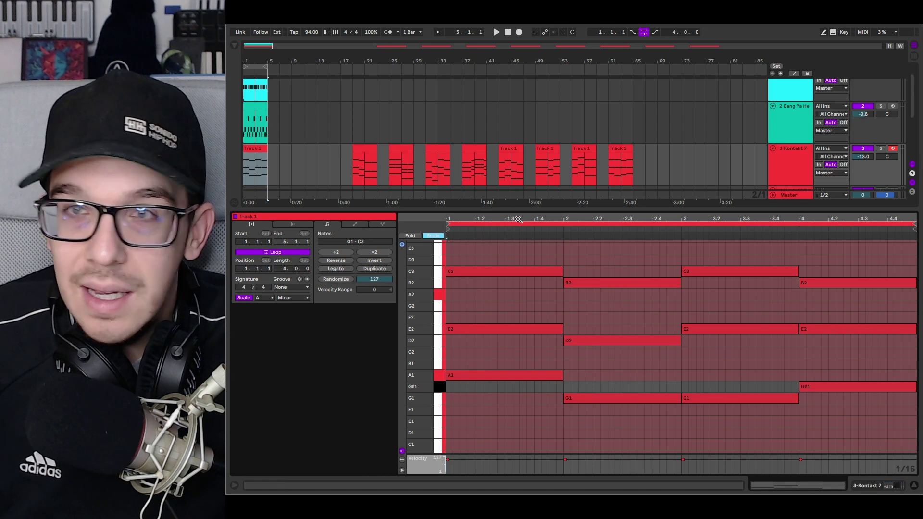
Play the first progression from bar 1 while viewing the detected chords and Kontakt 7, then stop playback and close both windows.
{"action": "left_click", "coordinate": [245, 175]}
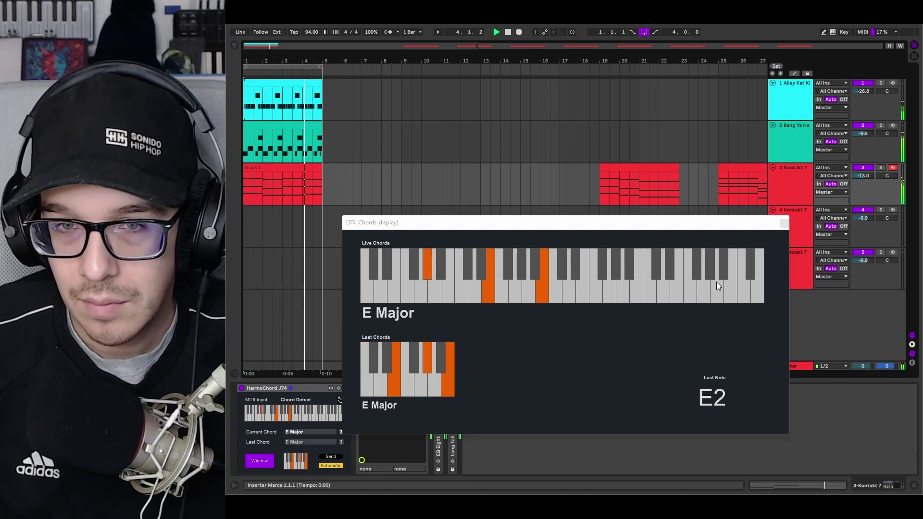
{"action": "left_click_drag", "start_coordinate": [469, 223], "coordinate": [520, 180]}
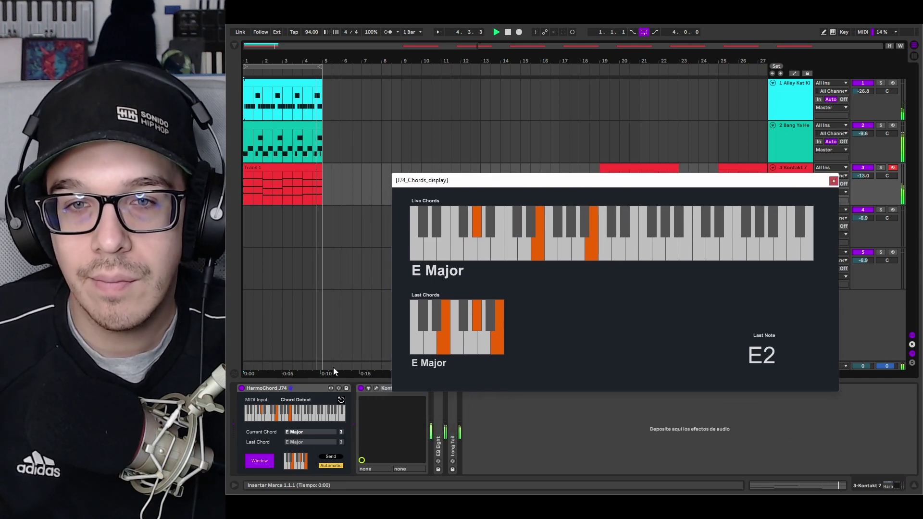
{"action": "left_click", "coordinate": [376, 388]}
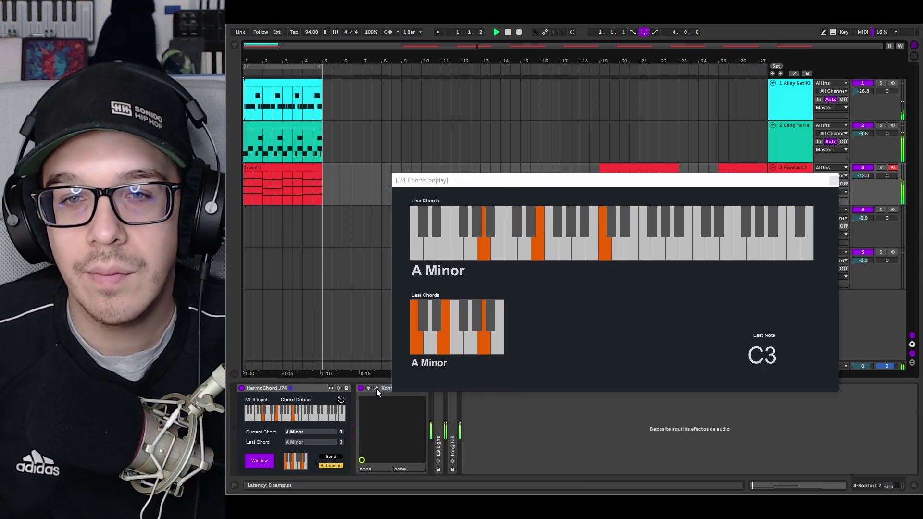
{"action": "left_click", "coordinate": [376, 389]}
{"action": "left_click_drag", "start_coordinate": [820, 182], "coordinate": [498, 239]}
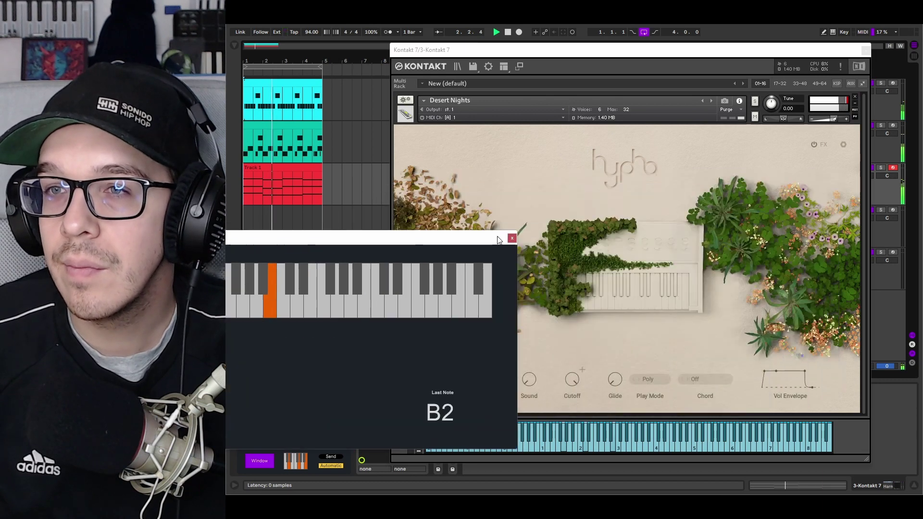
{"action": "left_click", "coordinate": [512, 238]}
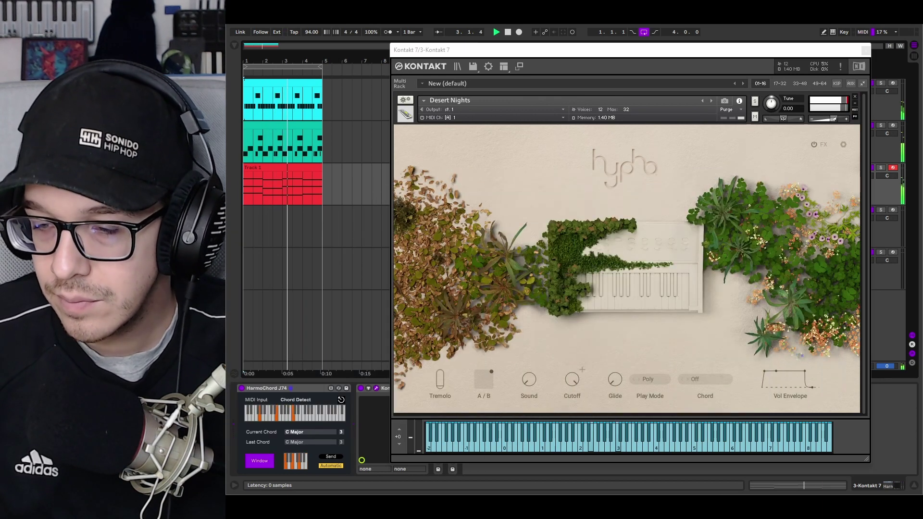
{"action": "left_click_drag", "start_coordinate": [209, 283], "coordinate": [711, 197]}
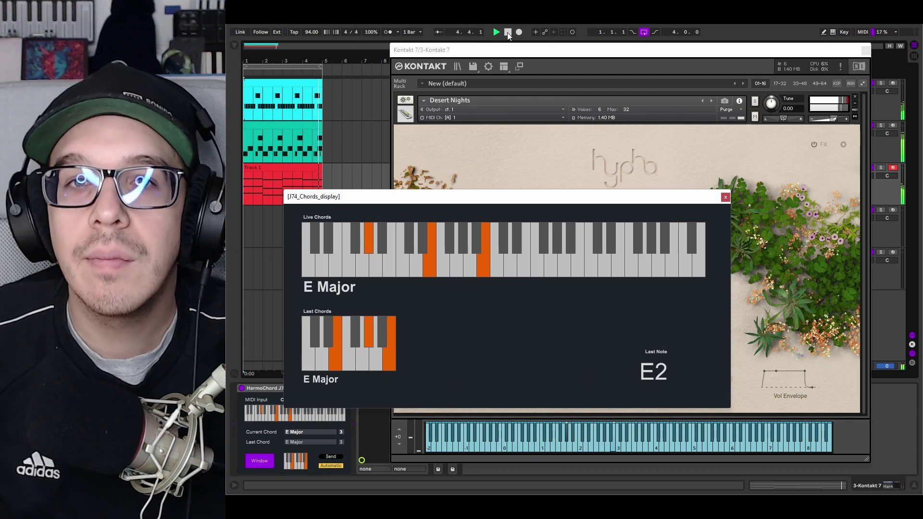
{"action": "left_click", "coordinate": [508, 33]}
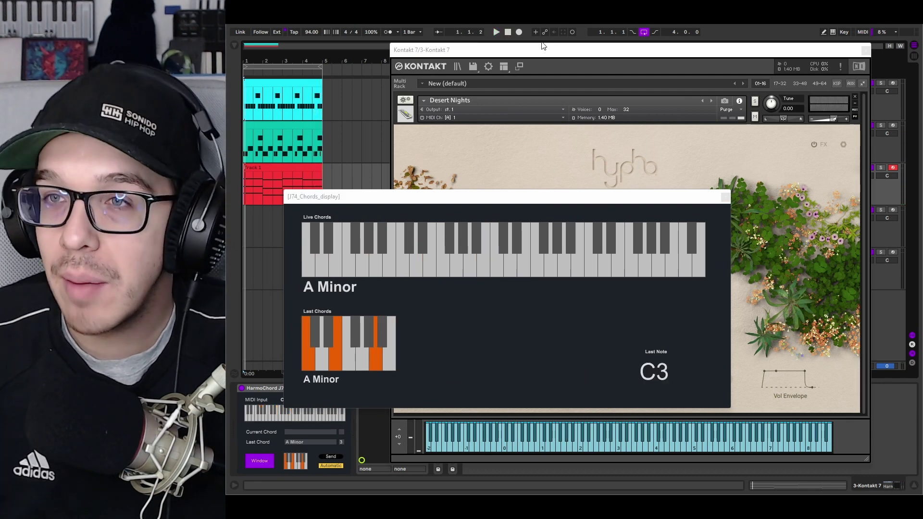
{"action": "left_click", "coordinate": [724, 197]}
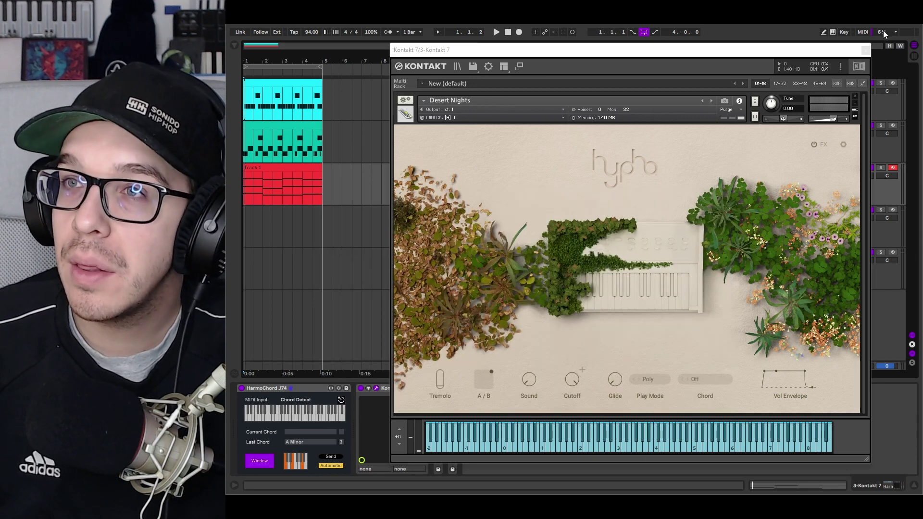
{"action": "left_click", "coordinate": [865, 51]}
Return the first chord clip to bar 13 on track 3 and place the second chord clip at bar 1 on track 4.
{"action": "left_click_drag", "start_coordinate": [362, 167], "coordinate": [528, 169]}
{"action": "left_click", "coordinate": [266, 166]}
{"action": "left_click_drag", "start_coordinate": [266, 166], "coordinate": [281, 217]}
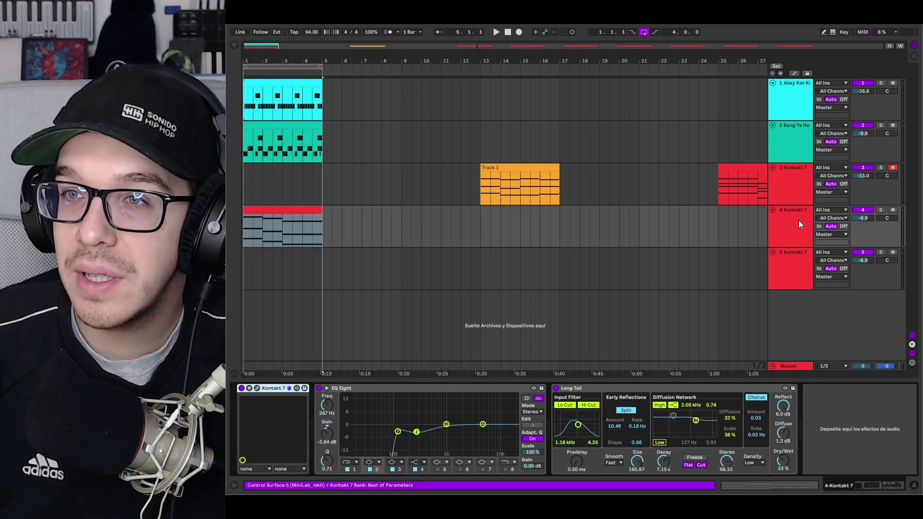
Copy the HarmoChord J74 device from track 3 to the start of track 4's device chain, before Kontakt 7.
{"action": "left_click", "coordinate": [801, 190]}
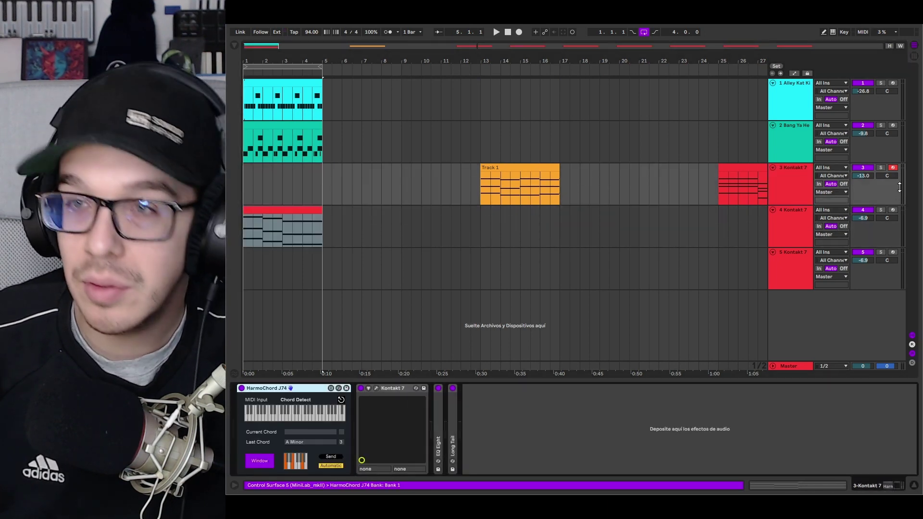
{"action": "left_click", "coordinate": [790, 218]}
{"action": "left_click", "coordinate": [284, 387]}
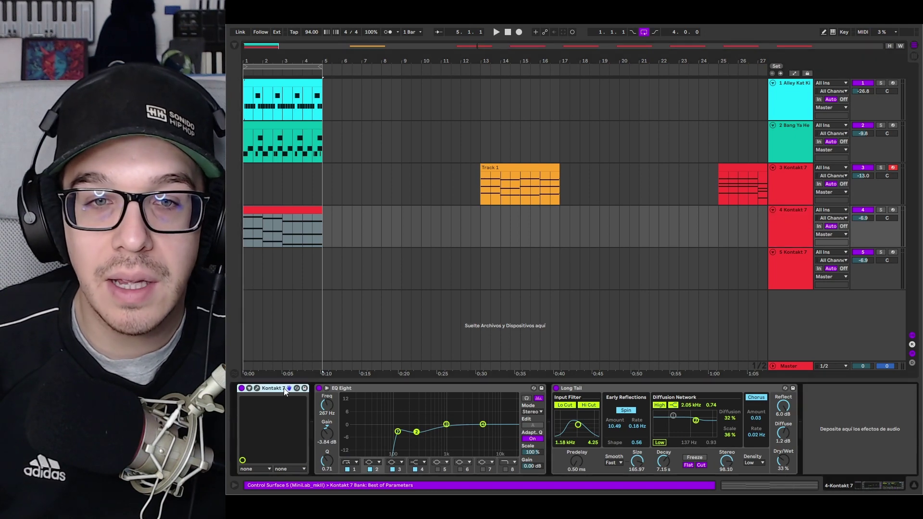
{"action": "key", "text": "ctrl+v"}
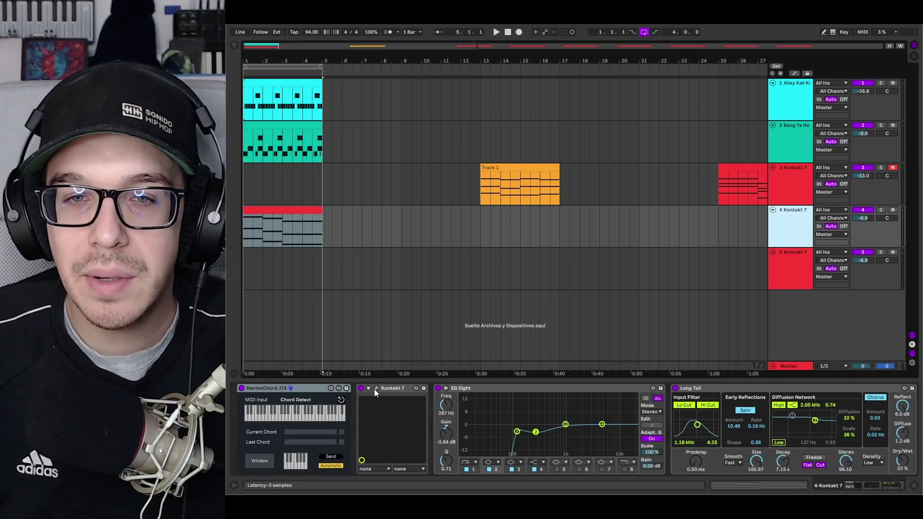
Check the Epiphany preset in Kontakt 7 on track 4, then audition the second progression with the chord display and close it.
{"action": "left_click", "coordinate": [376, 389]}
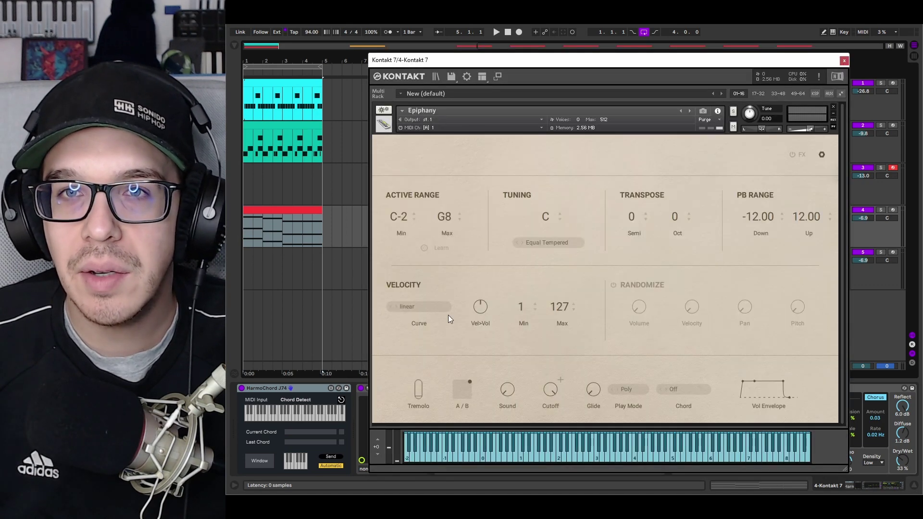
{"action": "left_click", "coordinate": [802, 155]}
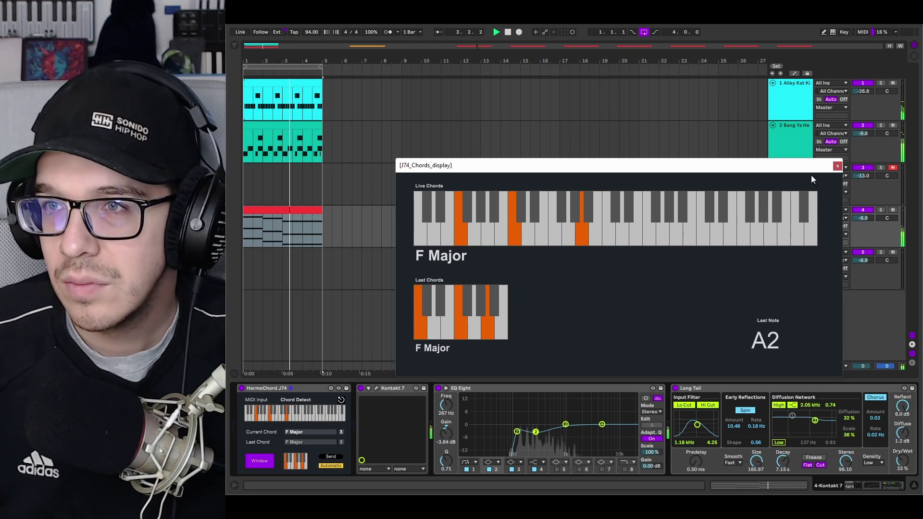
{"action": "left_click_drag", "start_coordinate": [812, 168], "coordinate": [768, 128]}
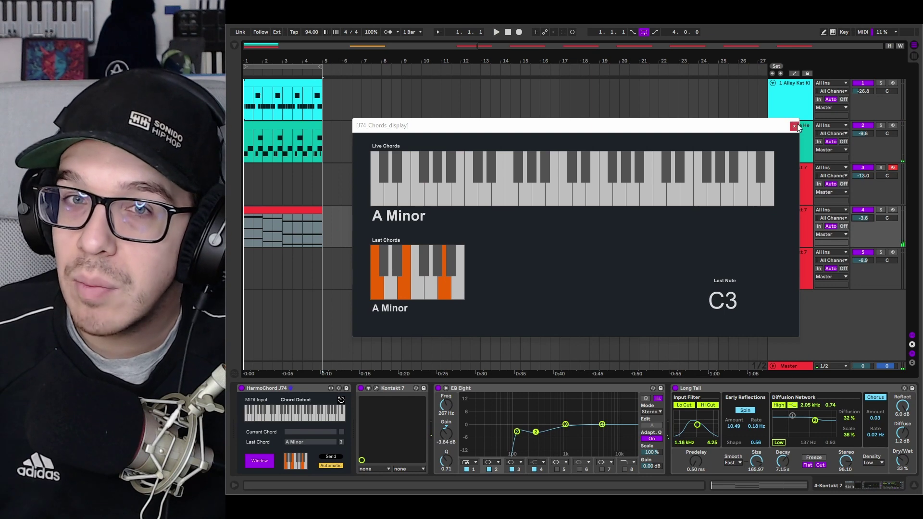
{"action": "left_click", "coordinate": [794, 126]}
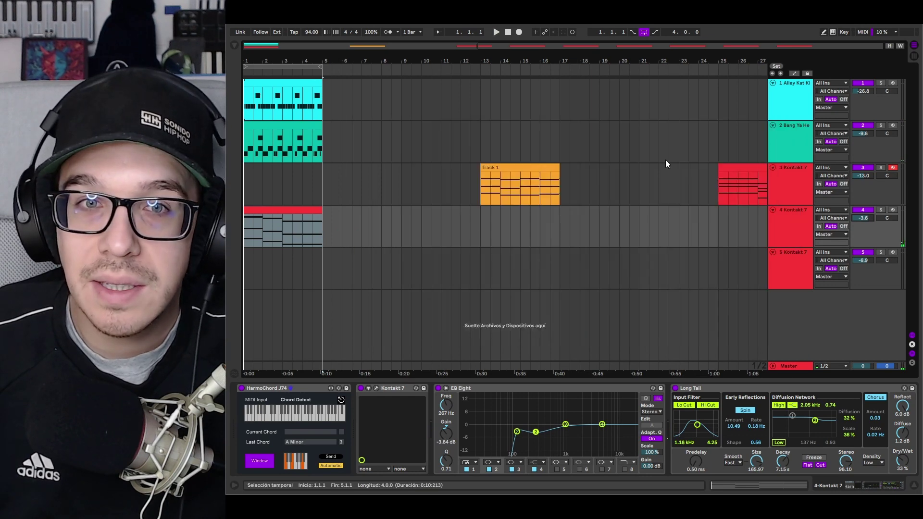
Open the second chord clip on track 4, try its upper-voice notes an octave lower, and restore them.
{"action": "double_click", "coordinate": [276, 214]}
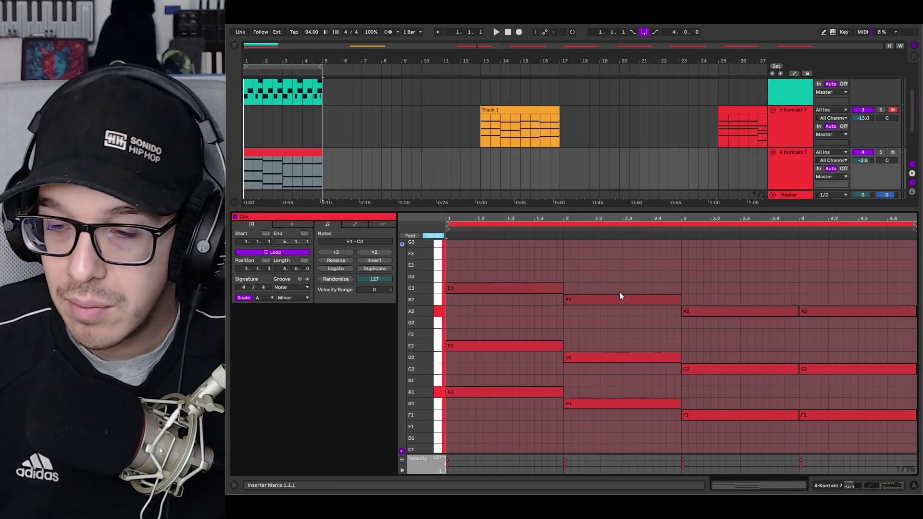
{"action": "scroll", "coordinate": [622, 303], "scroll_direction": "up", "scroll_amount": 1}
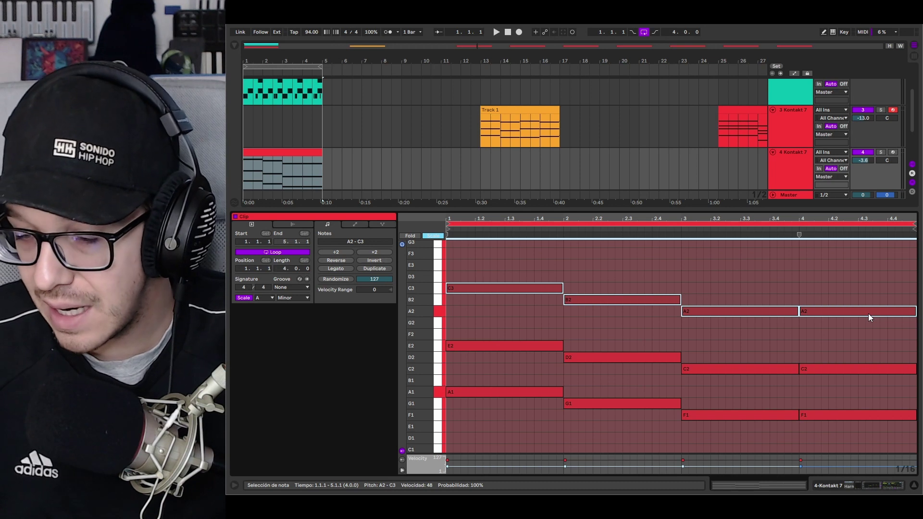
{"action": "key", "text": "shift+Down"}
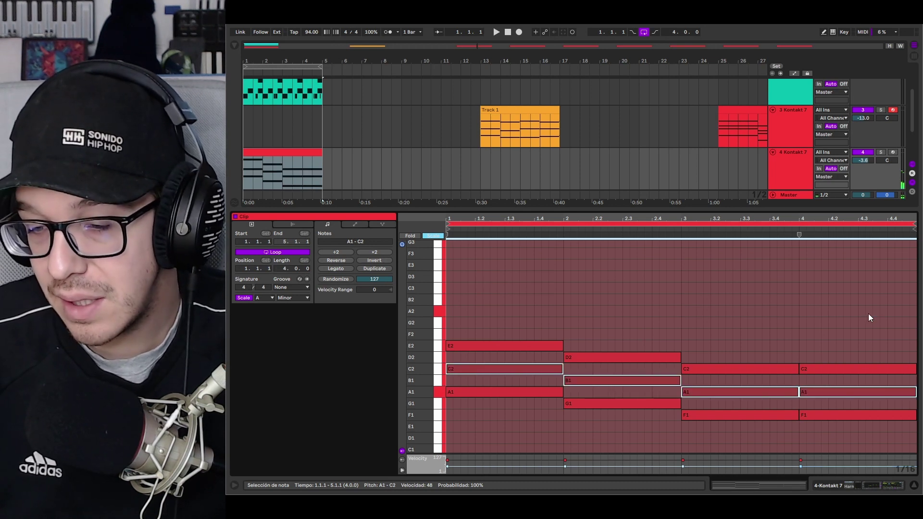
{"action": "key", "text": "shift+Up"}
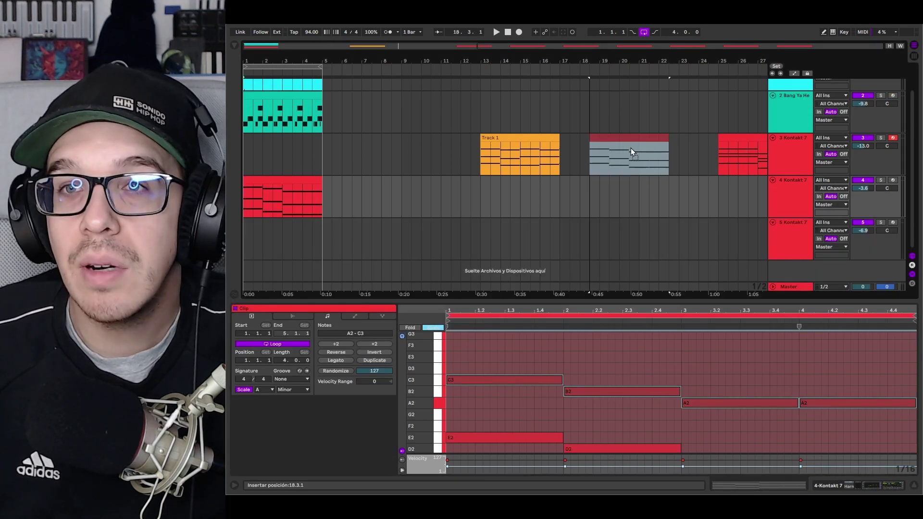
Return the second chord clip to bar 19 on track 3 in orange and place the third chord clip at bar 1 on track 5.
{"action": "left_click", "coordinate": [632, 146]}
{"action": "right_click", "coordinate": [632, 143]}
{"action": "left_click_drag", "start_coordinate": [740, 138], "coordinate": [265, 192]}
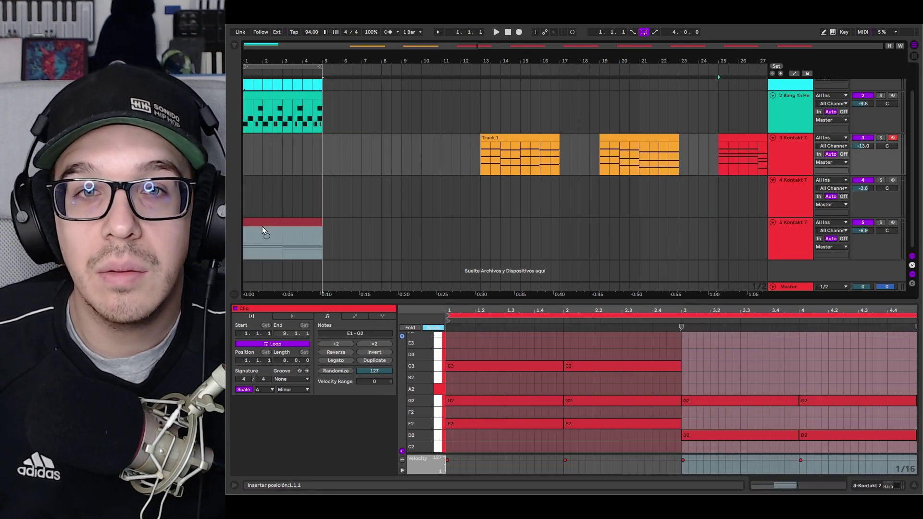
{"action": "left_click", "coordinate": [262, 227]}
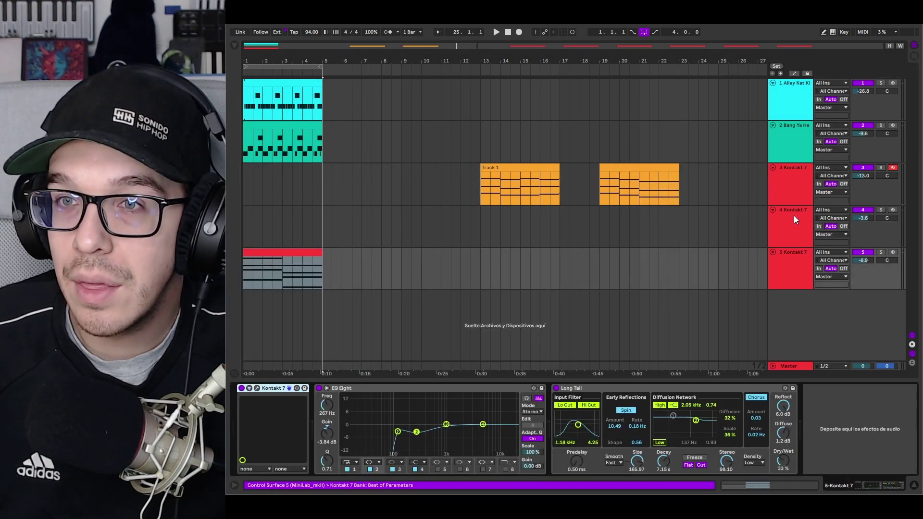
Copy the HarmoChord J74 device from track 3 to the start of track 5's device chain, before Kontakt 7.
{"action": "left_click", "coordinate": [794, 195]}
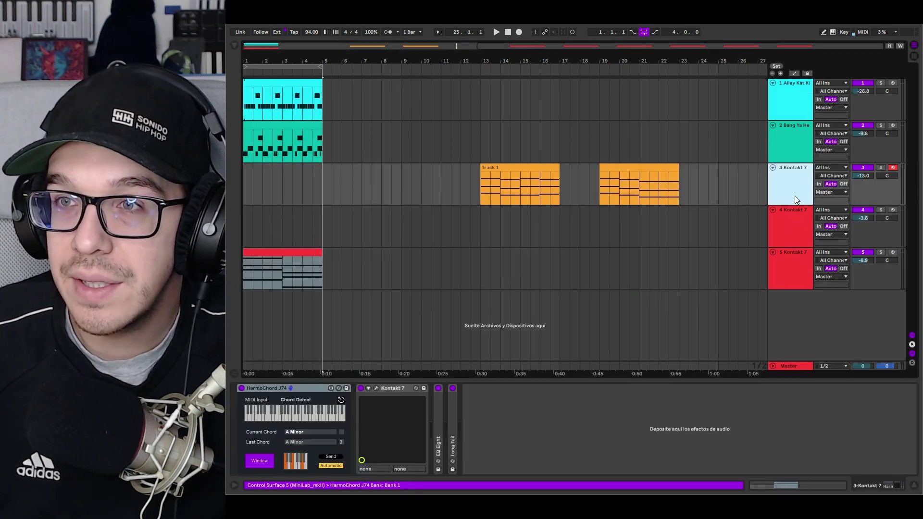
{"action": "left_click", "coordinate": [313, 389]}
{"action": "left_click", "coordinate": [798, 281]}
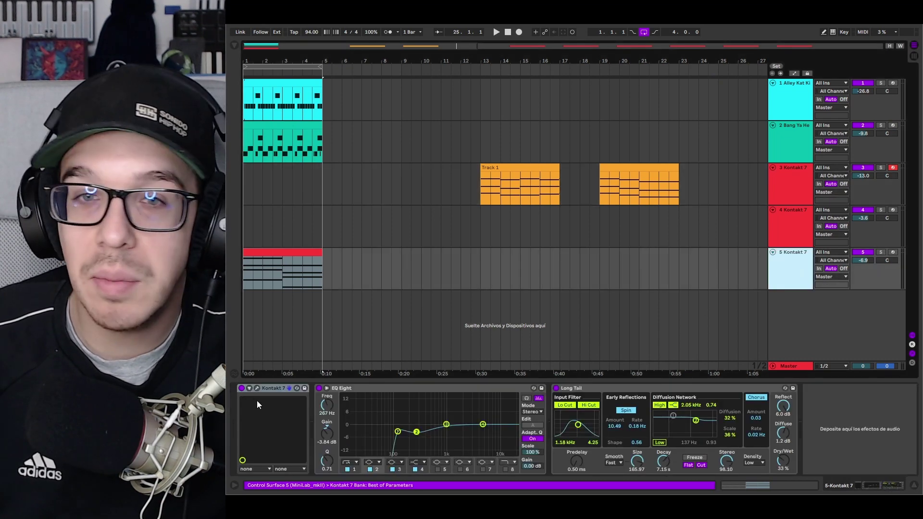
{"action": "left_click", "coordinate": [272, 388]}
{"action": "key", "text": "ctrl+v"}
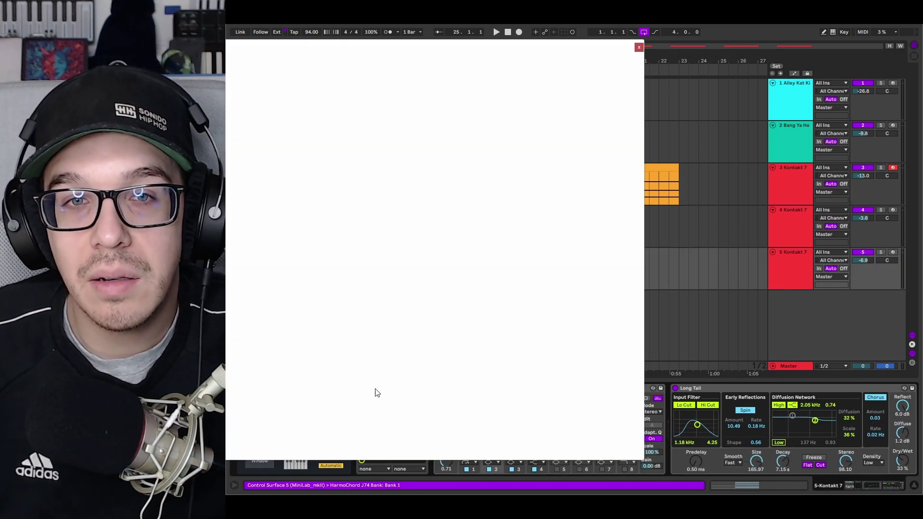
Check the hypha instrument in Kontakt 7 on track 5, then audition the third progression with the chord display and close it.
{"action": "left_click", "coordinate": [376, 389]}
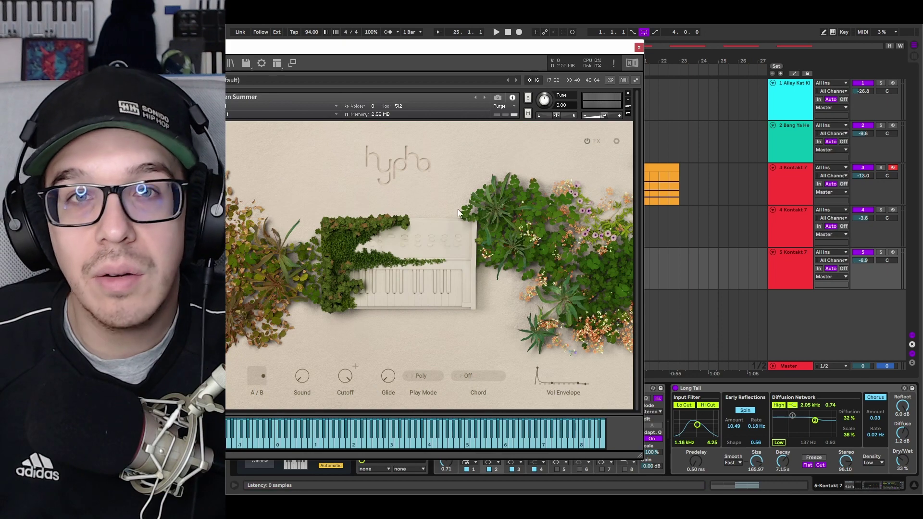
{"action": "left_click_drag", "start_coordinate": [344, 47], "coordinate": [518, 88]}
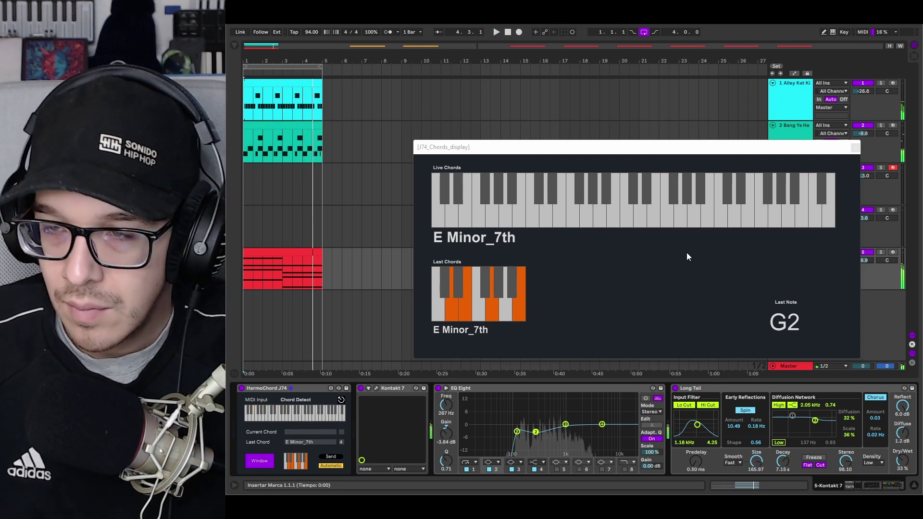
{"action": "left_click", "coordinate": [855, 148]}
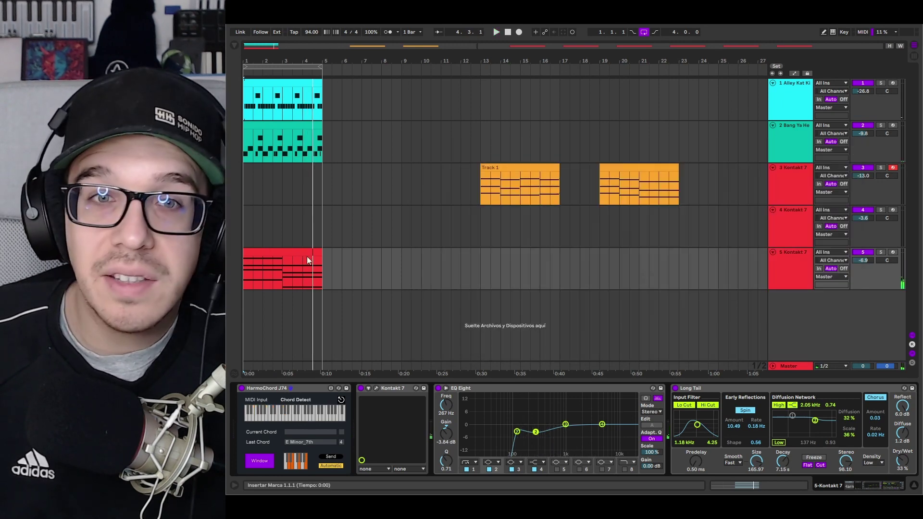
Open the third chord clip on track 5 in an enlarged note editor and examine its chord notes.
{"action": "double_click", "coordinate": [299, 249]}
{"action": "left_click", "coordinate": [693, 328]}
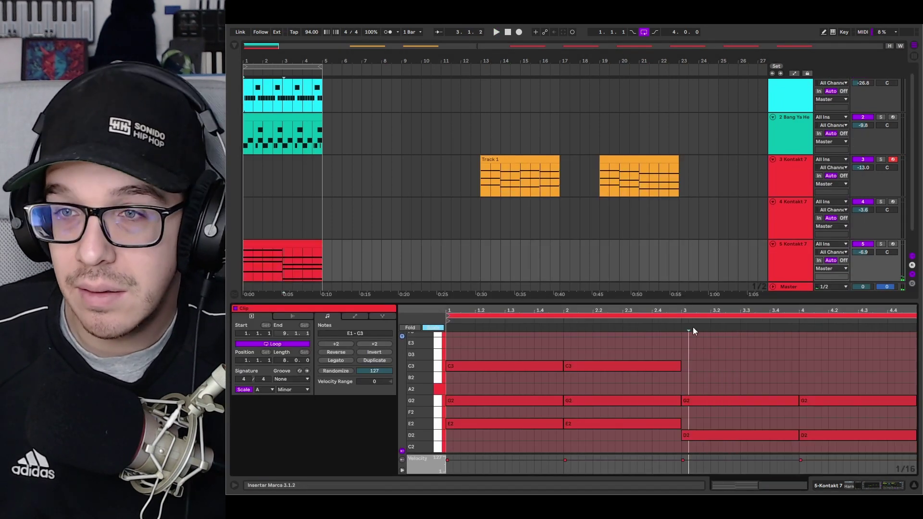
{"action": "left_click_drag", "start_coordinate": [699, 306], "coordinate": [700, 191]}
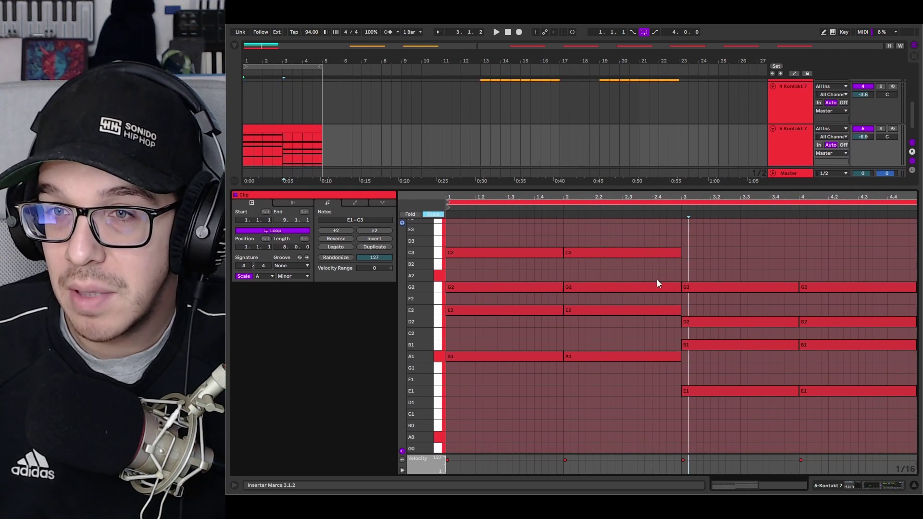
{"action": "scroll", "coordinate": [653, 296], "scroll_direction": "down", "scroll_amount": 2}
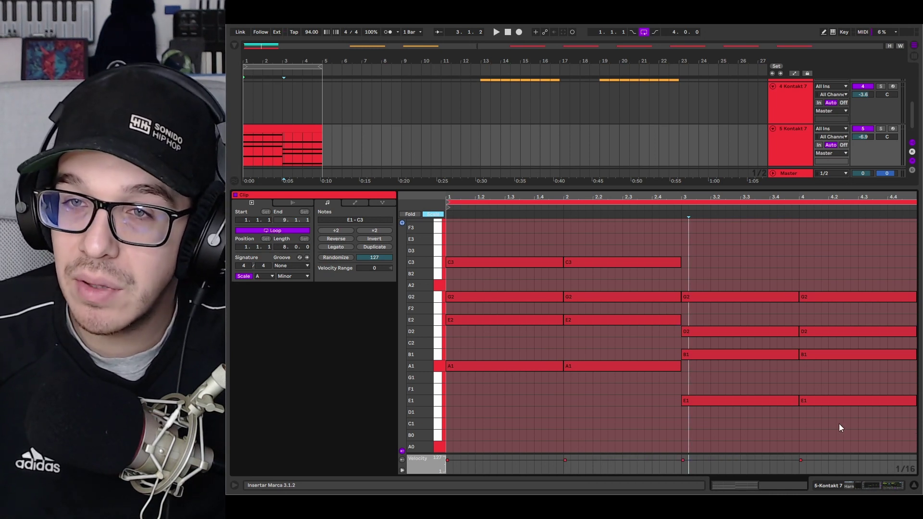
Try all notes of the third chord clip one octave higher, audition them briefly, and restore the original octave.
{"action": "left_click_drag", "start_coordinate": [838, 423], "coordinate": [457, 247]}
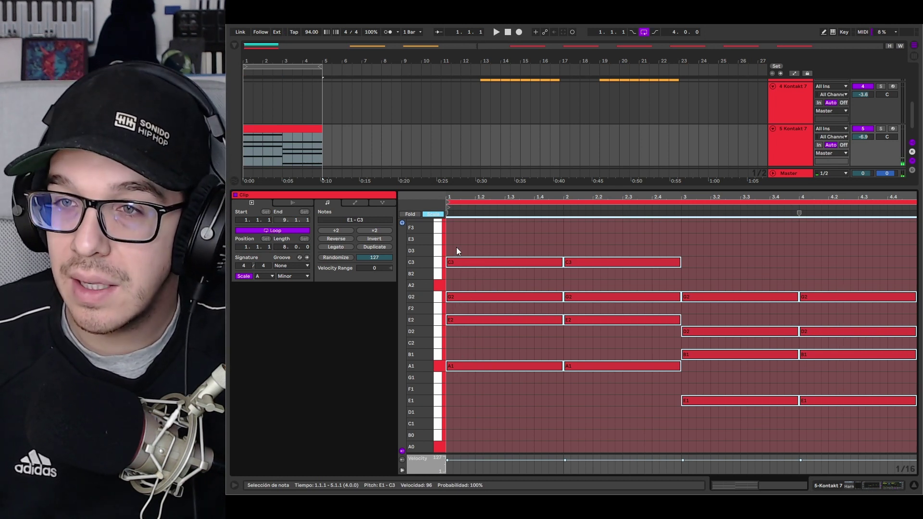
{"action": "key", "text": "shift+Up"}
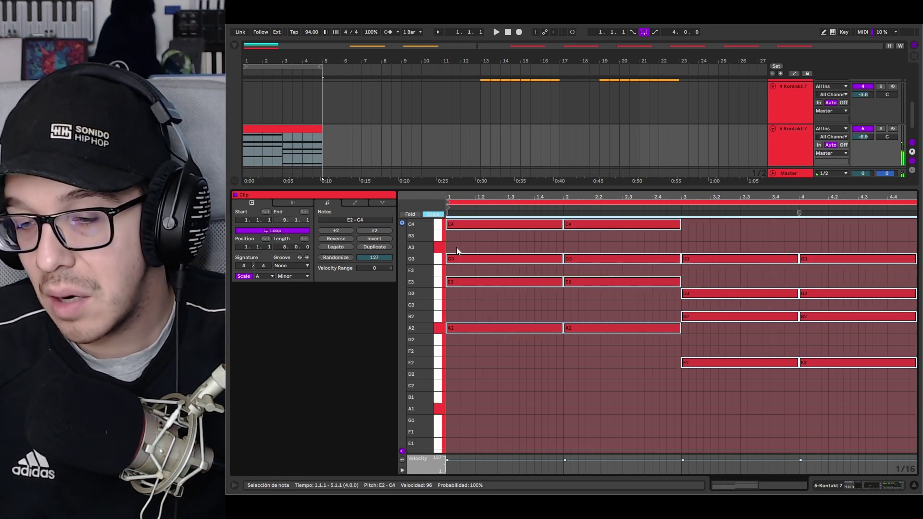
{"action": "key", "text": "space"}
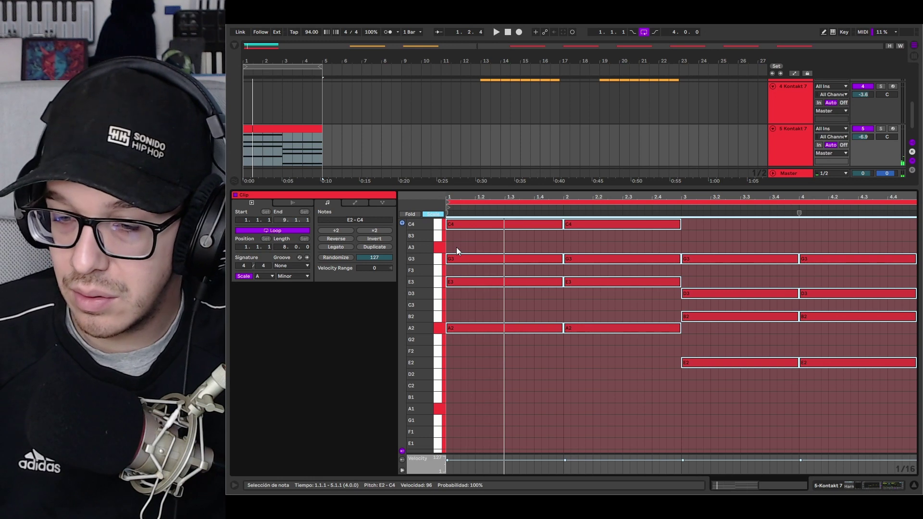
{"action": "key", "text": "shift+Down"}
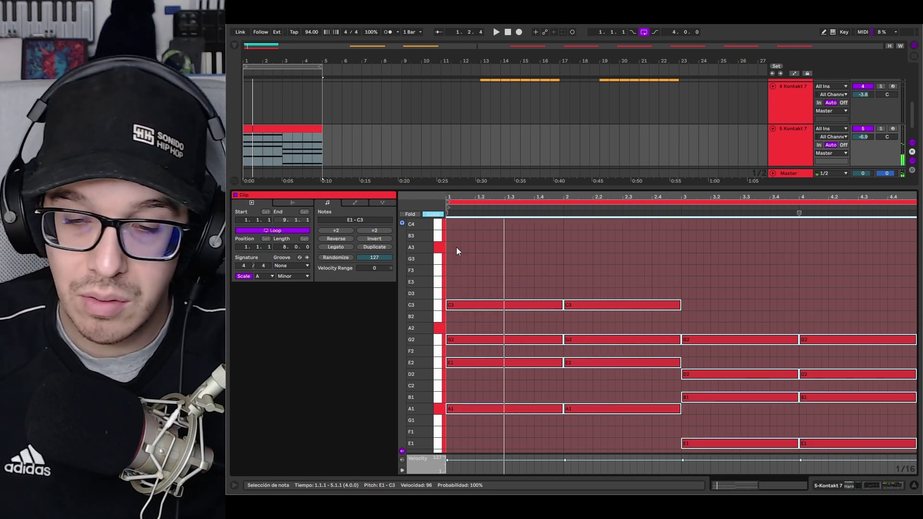
Return the third chord clip to bar 25 on track 3 and place the fourth chord clip at bar 1 on the same track.
{"action": "left_click_drag", "start_coordinate": [643, 186], "coordinate": [643, 376]}
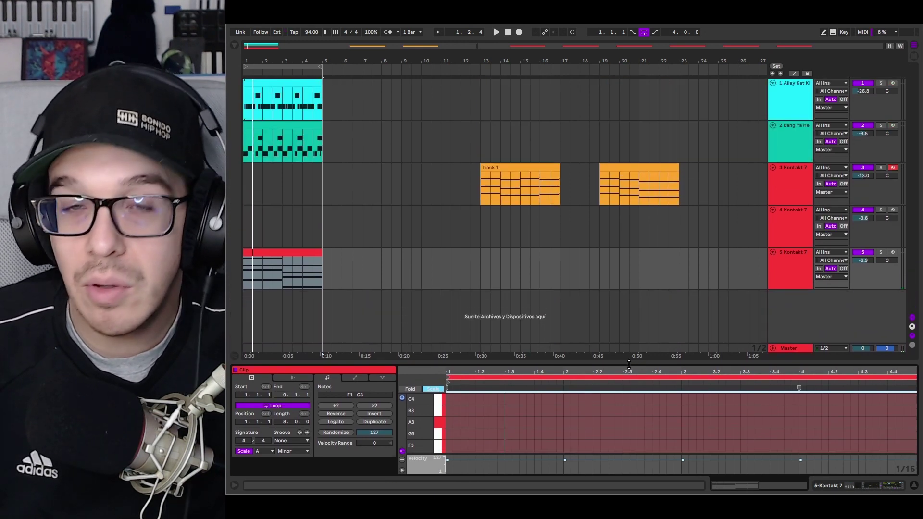
{"action": "left_click_drag", "start_coordinate": [282, 268], "coordinate": [737, 183]}
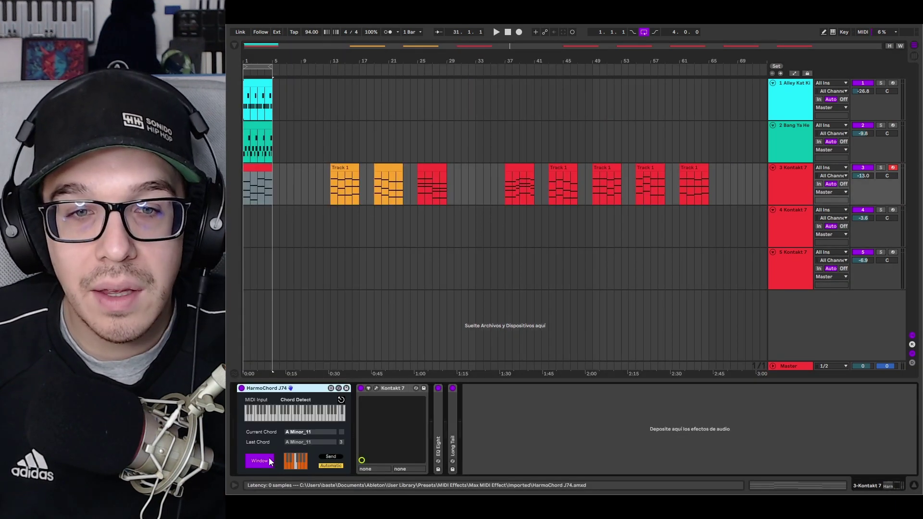
Audition the fourth progression on track 3 with the chord display, then examine the clip's notes in an enlarged note editor.
{"action": "left_click", "coordinate": [269, 462]}
{"action": "key", "text": "space"}
{"action": "key", "text": "plus"}
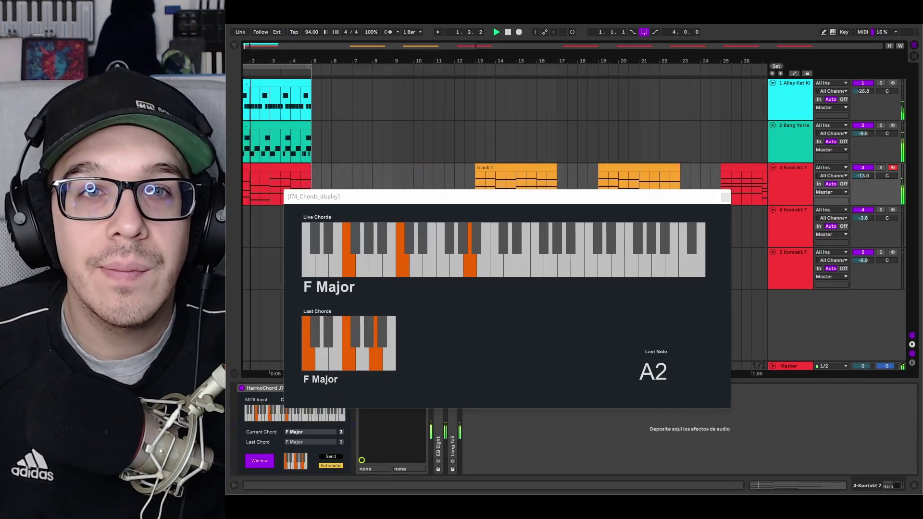
{"action": "left_click_drag", "start_coordinate": [450, 198], "coordinate": [575, 150]}
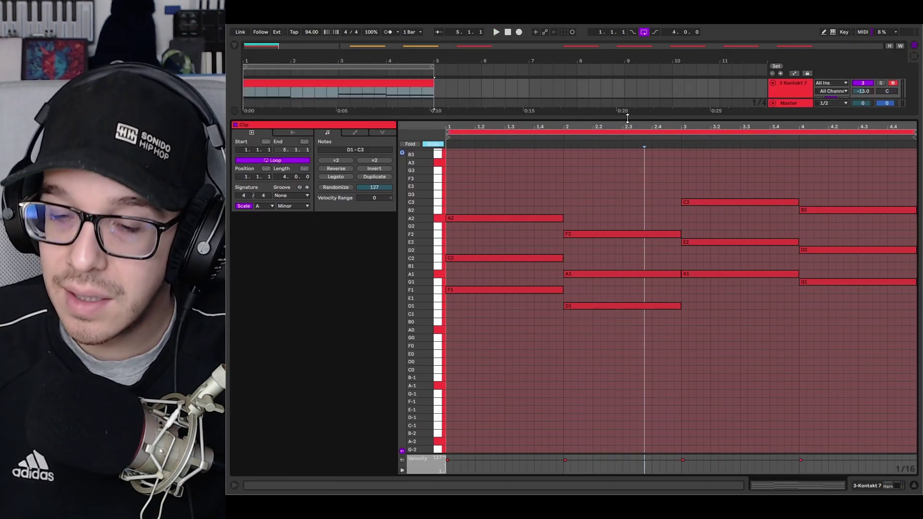
{"action": "left_click_drag", "start_coordinate": [627, 120], "coordinate": [624, 151]}
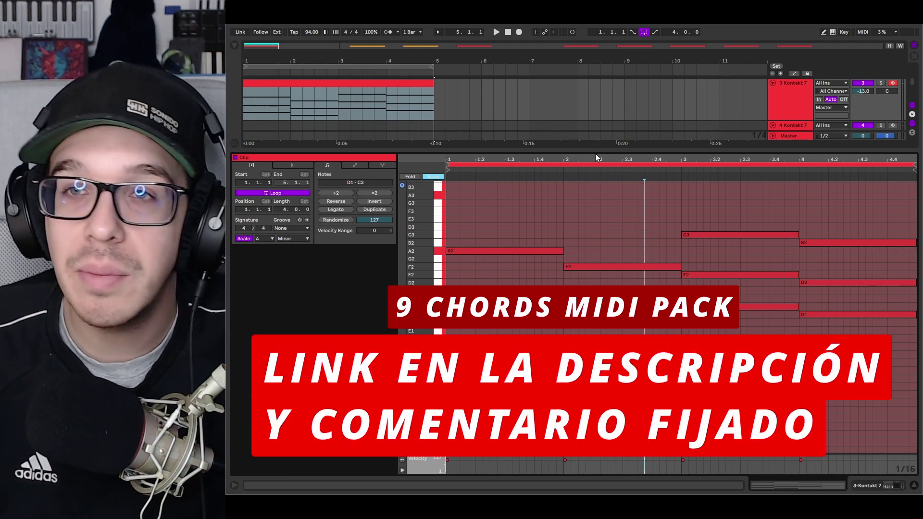
Return the fourth chord clip to bar 31 on track 3 in orange and place the fifth chord clip at bar 1 on track 4.
{"action": "left_click_drag", "start_coordinate": [595, 149], "coordinate": [595, 329]}
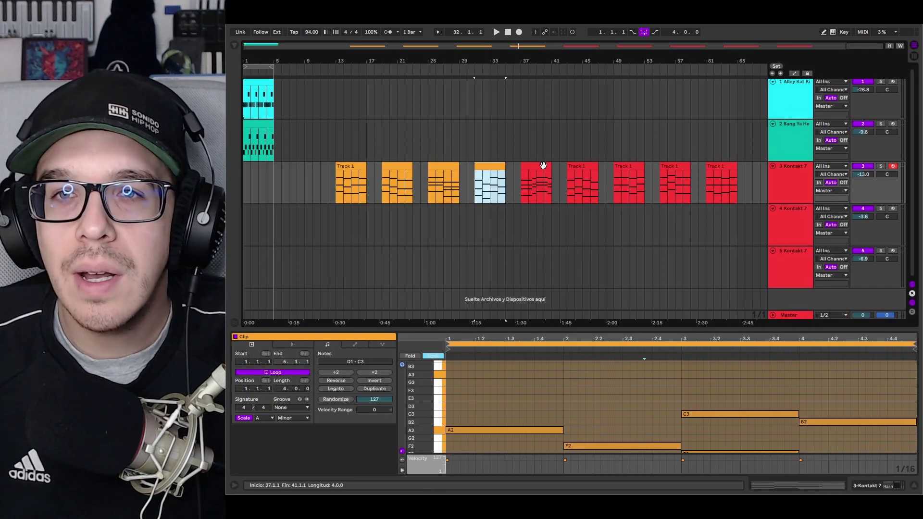
{"action": "left_click_drag", "start_coordinate": [403, 190], "coordinate": [404, 232]}
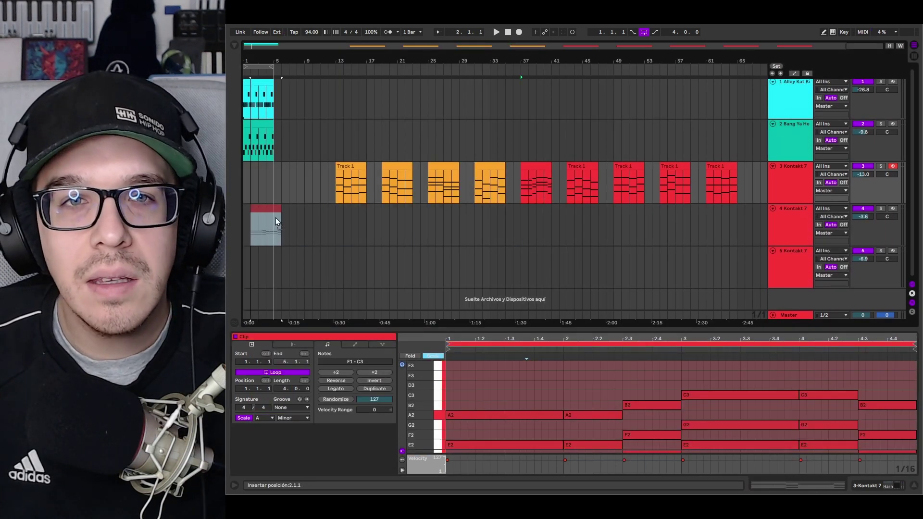
{"action": "left_click_drag", "start_coordinate": [276, 218], "coordinate": [272, 219]}
Audition the fifth progression on track 4 with the chord display, stop playback, and examine the clip's notes in an enlarged note editor.
{"action": "left_click", "coordinate": [794, 221]}
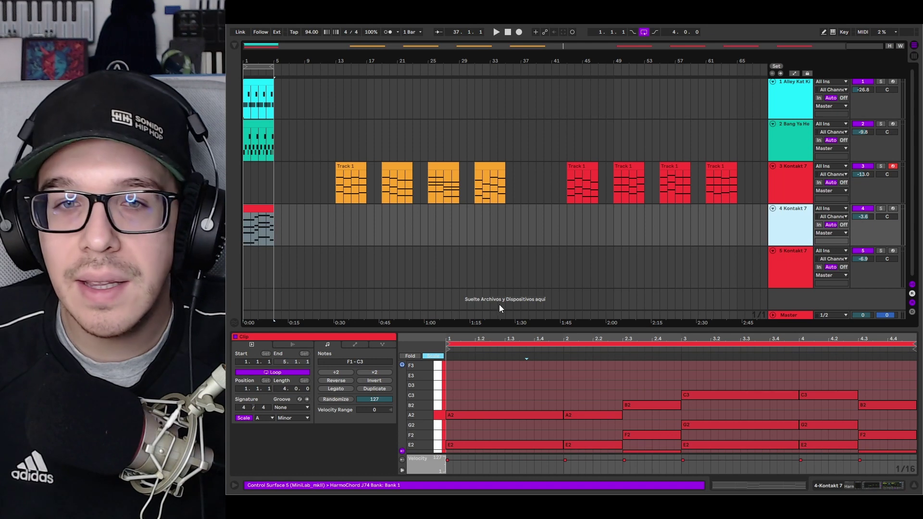
{"action": "left_click", "coordinate": [497, 31]}
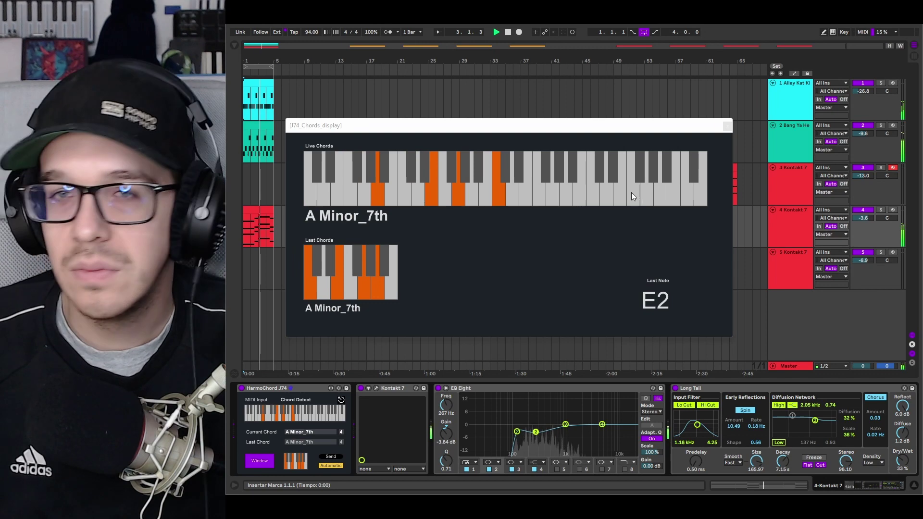
{"action": "left_click", "coordinate": [507, 33]}
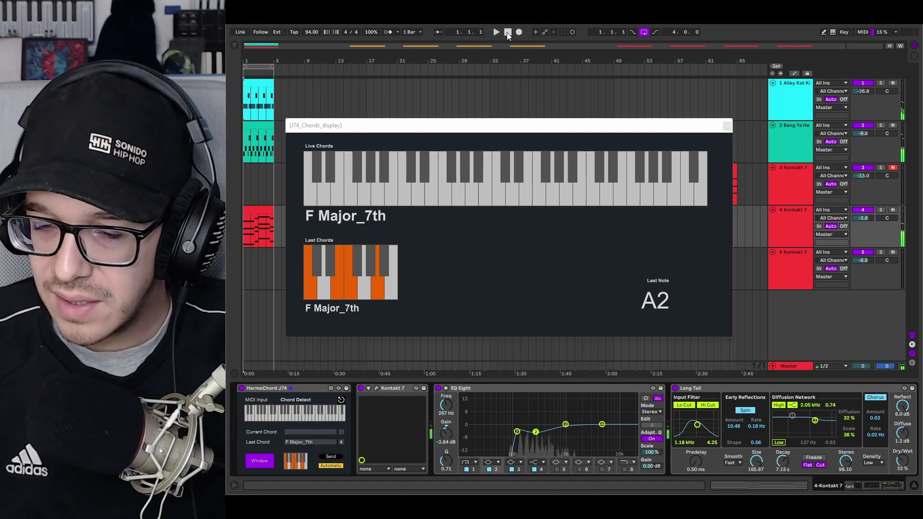
{"action": "double_click", "coordinate": [262, 212]}
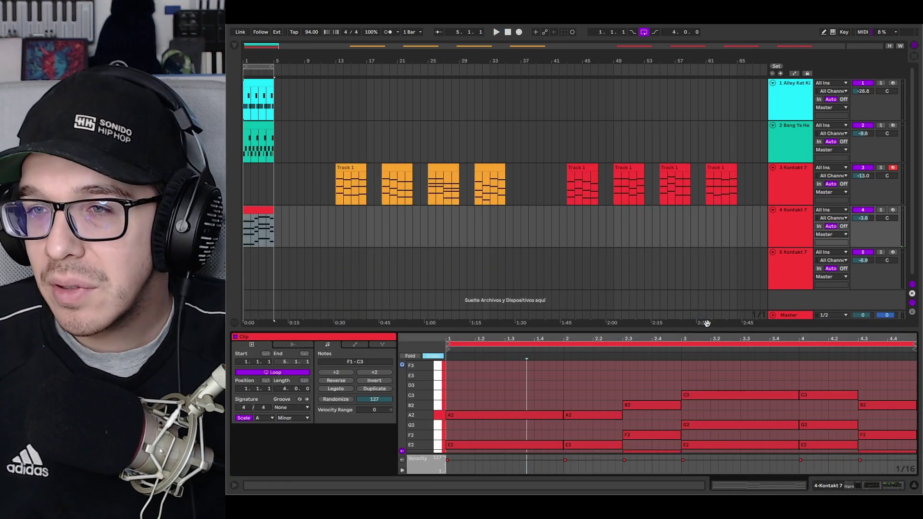
{"action": "left_click_drag", "start_coordinate": [709, 331], "coordinate": [706, 152]}
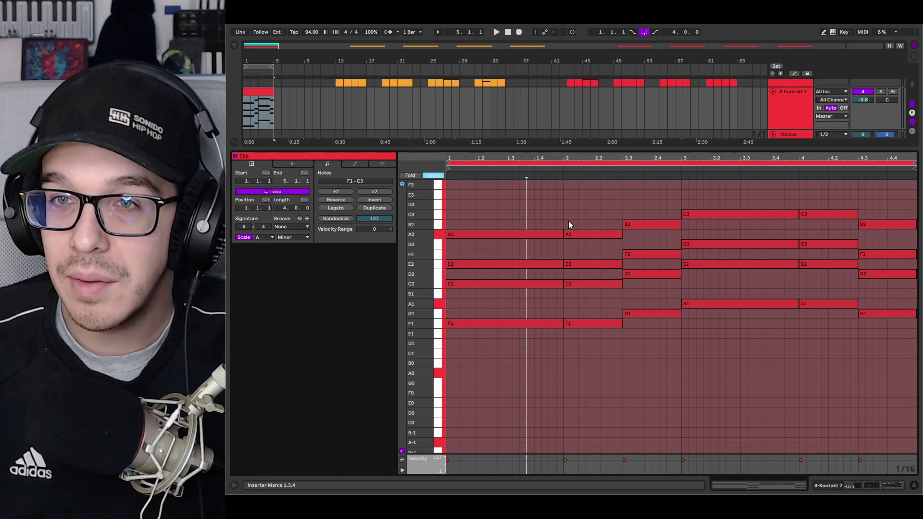
Return the fifth chord clip to bar 37 on track 3 in orange and place the sixth chord clip at bar 1 on track 5.
{"action": "left_click_drag", "start_coordinate": [693, 148], "coordinate": [693, 346]}
{"action": "left_click", "coordinate": [265, 248]}
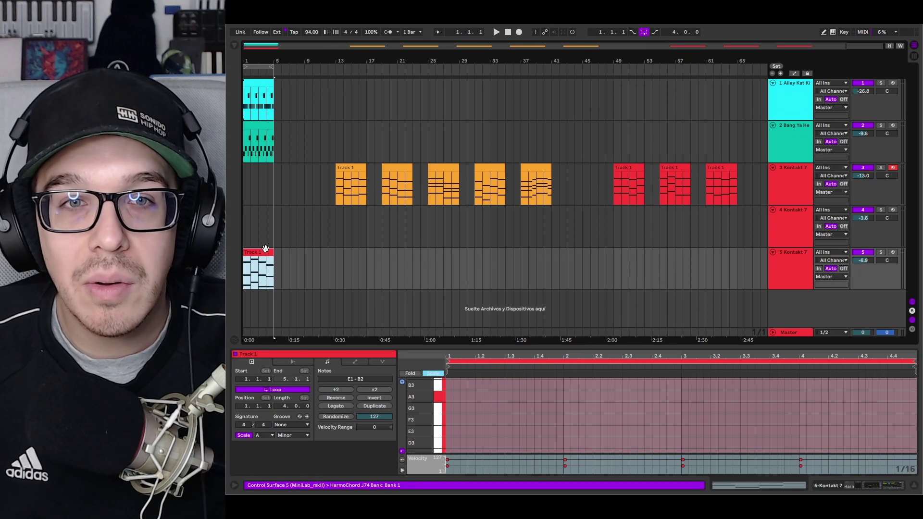
Play the sixth progression on track 5 over the drums while viewing its detected chords in the chord display.
{"action": "left_click", "coordinate": [806, 255]}
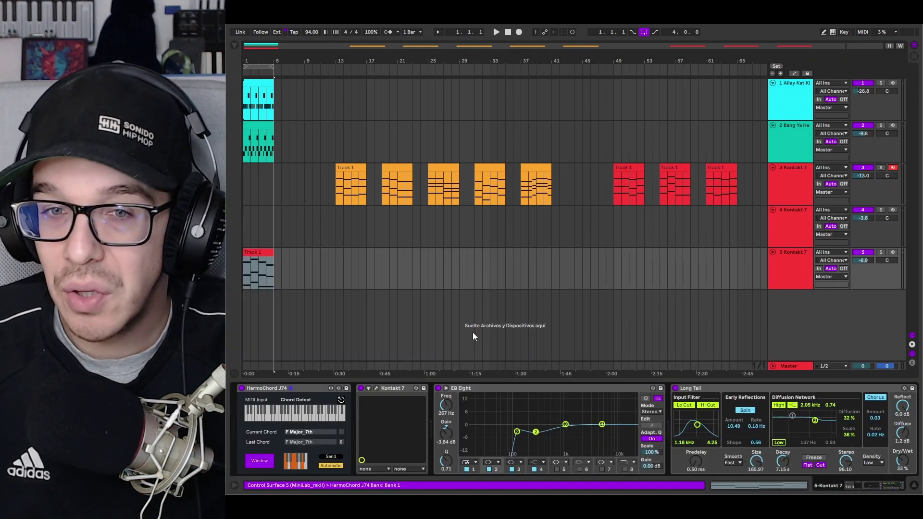
{"action": "left_click", "coordinate": [259, 461]}
{"action": "key", "text": "space"}
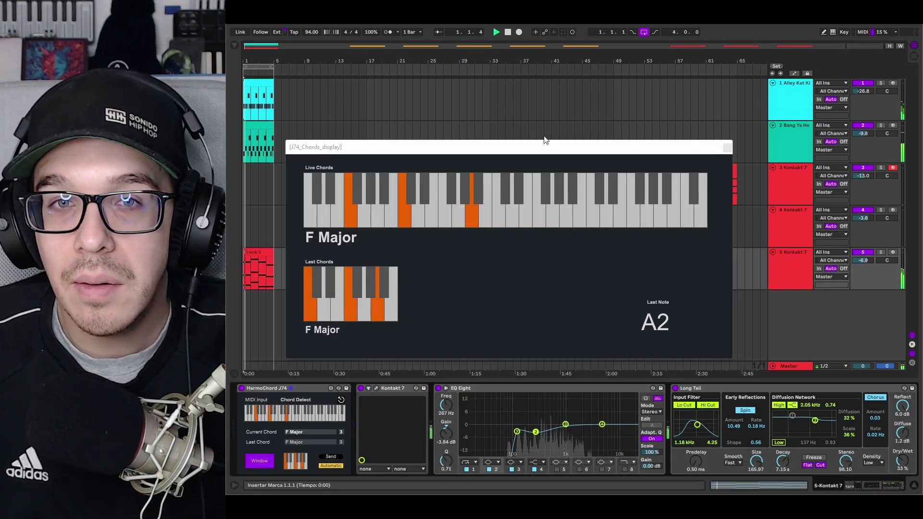
{"action": "left_click_drag", "start_coordinate": [517, 149], "coordinate": [590, 118]}
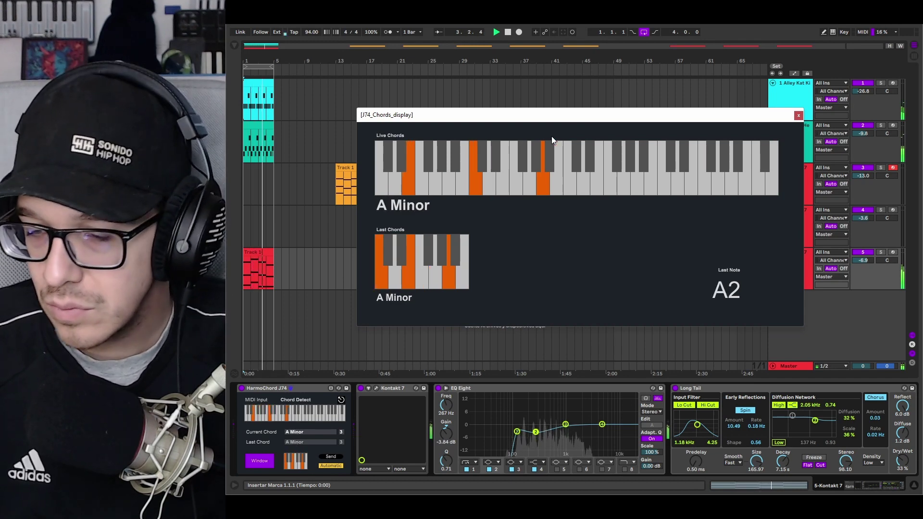
Stop playback, close the chord display, and examine the sixth progression's notes in an enlarged note editor.
{"action": "left_click", "coordinate": [508, 33]}
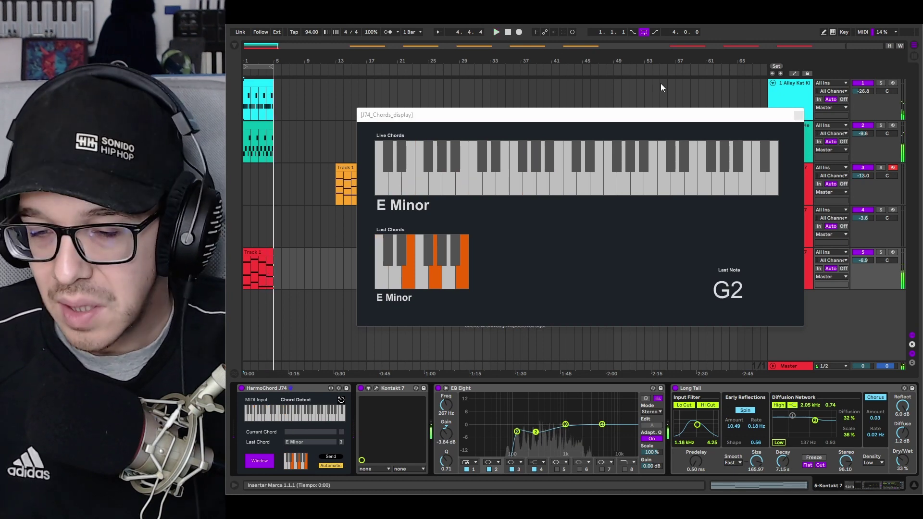
{"action": "left_click", "coordinate": [798, 115]}
{"action": "double_click", "coordinate": [260, 253]}
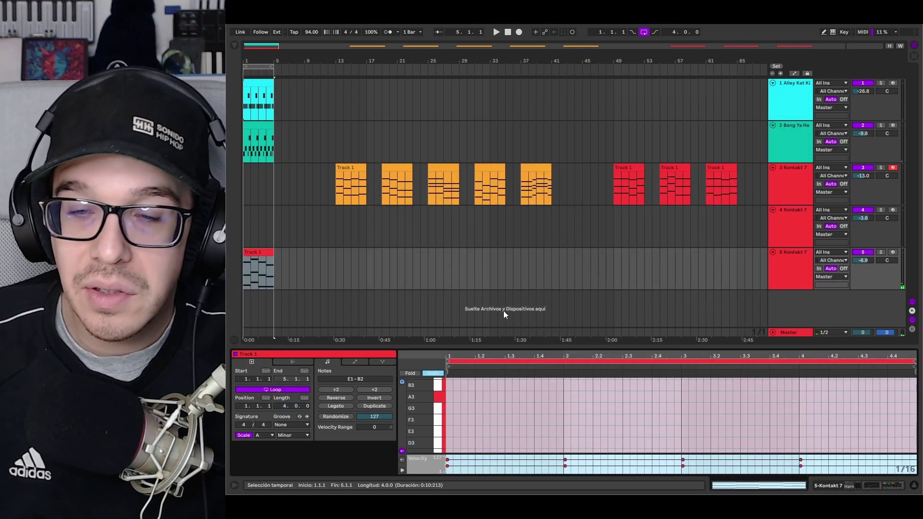
{"action": "left_click", "coordinate": [551, 383]}
{"action": "left_click_drag", "start_coordinate": [571, 350], "coordinate": [599, 174]}
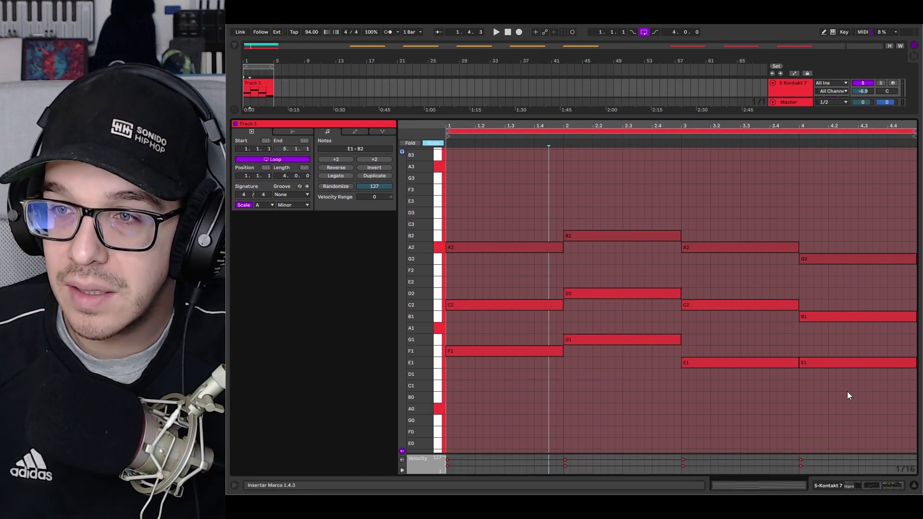
Select all notes of the sixth progression, transpose them down two scale steps, and bring them back up to their original pitch.
{"action": "left_click_drag", "start_coordinate": [847, 391], "coordinate": [553, 214]}
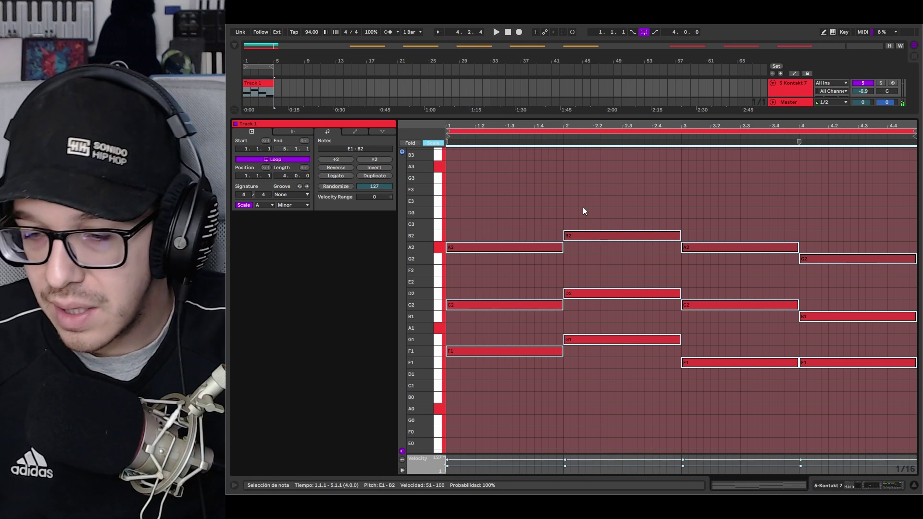
{"action": "key", "text": "Down"}
{"action": "key", "text": "Down"}
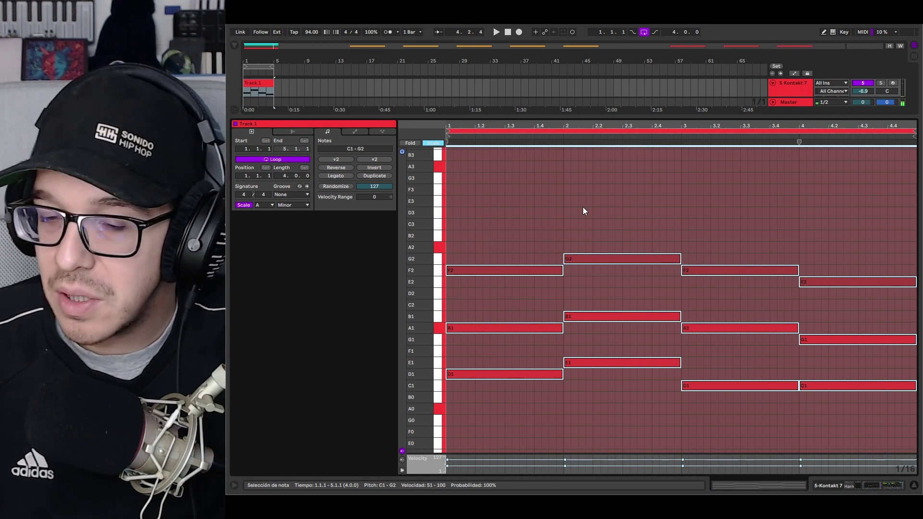
{"action": "key", "text": "Up"}
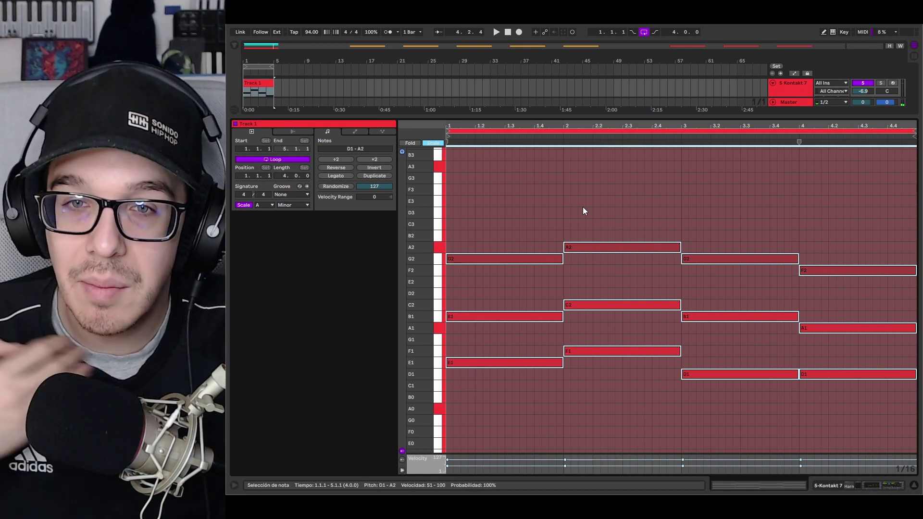
{"action": "key", "text": "Up"}
{"action": "left_click", "coordinate": [704, 407]}
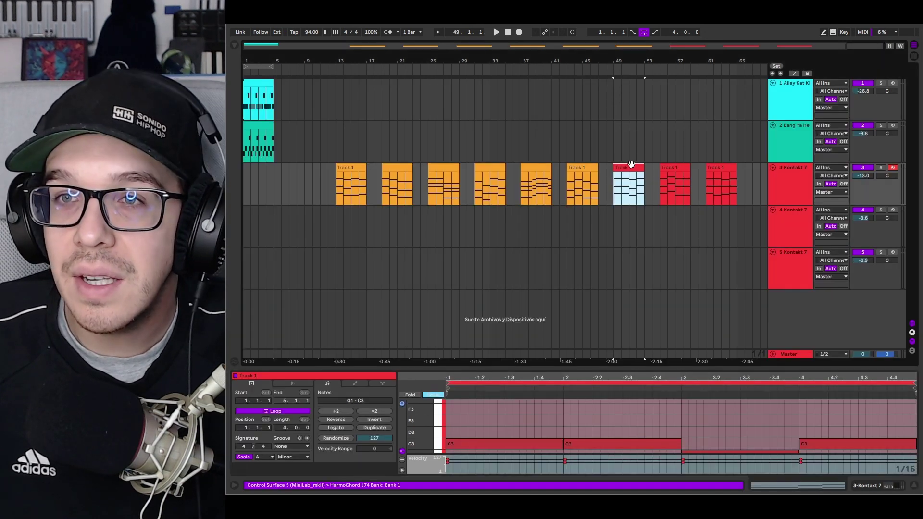
Place the seventh chord clip at bar 1 on track 3 and examine its notes in an enlarged note editor.
{"action": "left_click_drag", "start_coordinate": [629, 186], "coordinate": [253, 173]}
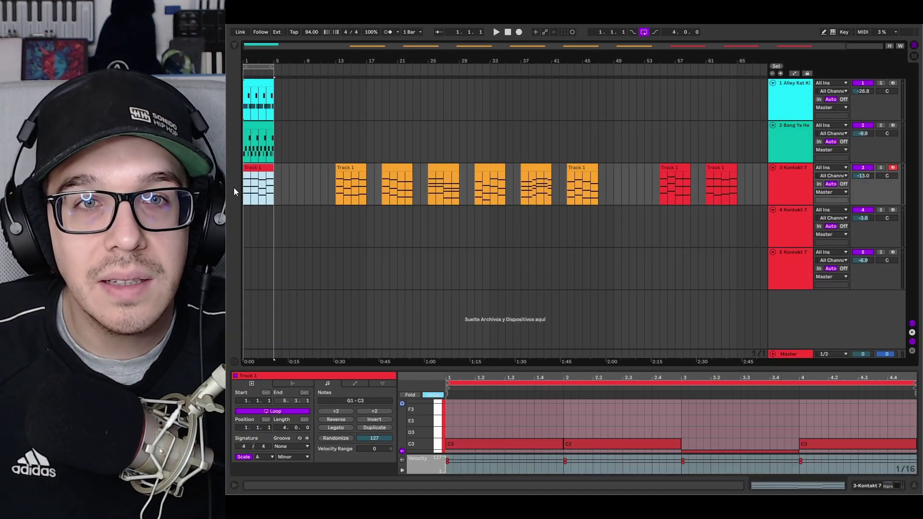
{"action": "left_click", "coordinate": [251, 168]}
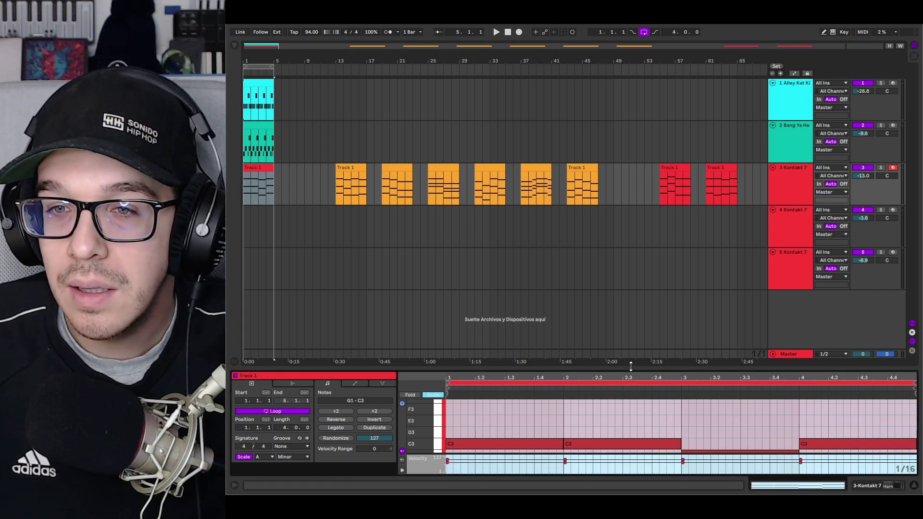
{"action": "left_click_drag", "start_coordinate": [630, 367], "coordinate": [631, 173]}
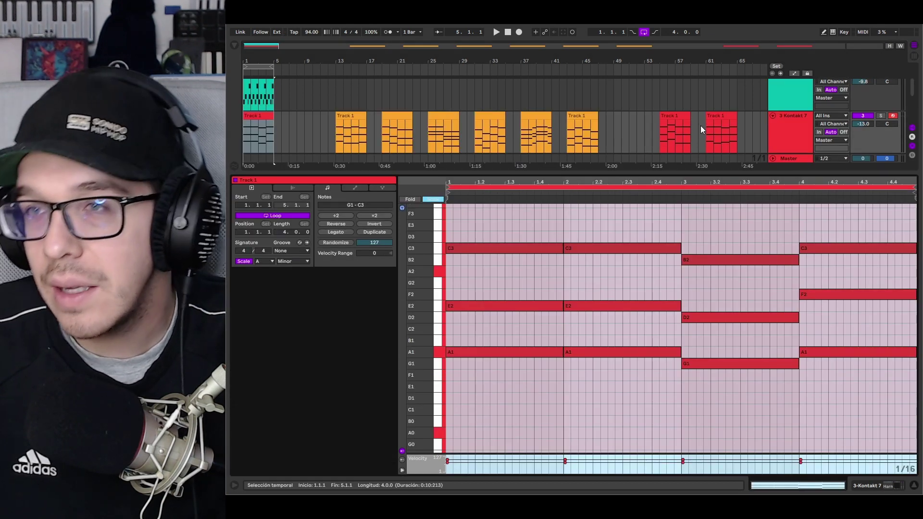
{"action": "left_click_drag", "start_coordinate": [727, 172], "coordinate": [727, 311]}
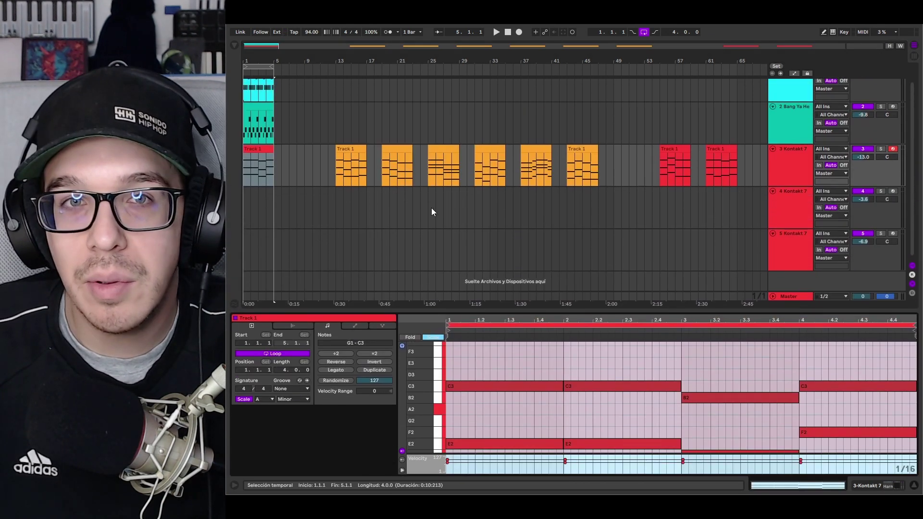
Audition the seventh progression on track 3 over the drums with the chord display, and stop playback.
{"action": "left_click", "coordinate": [249, 169]}
{"action": "left_click", "coordinate": [798, 166]}
{"action": "key", "text": "space"}
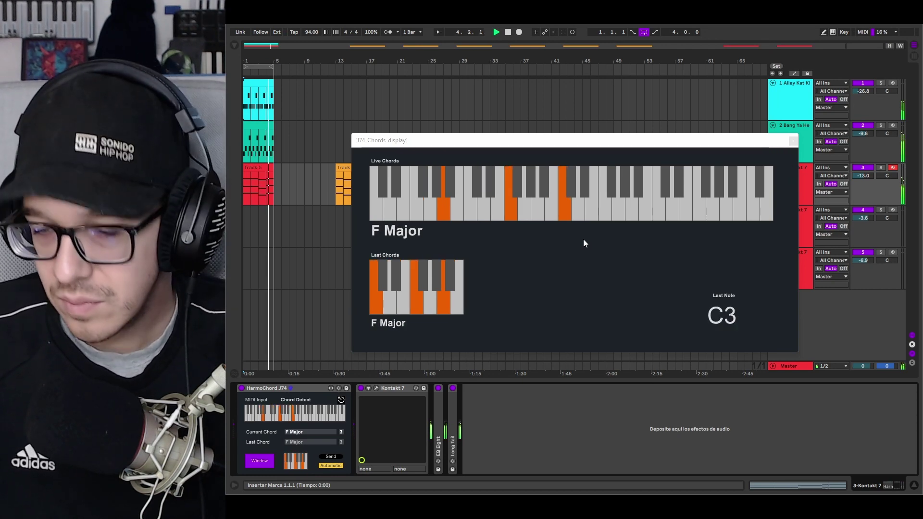
{"action": "left_click", "coordinate": [508, 32]}
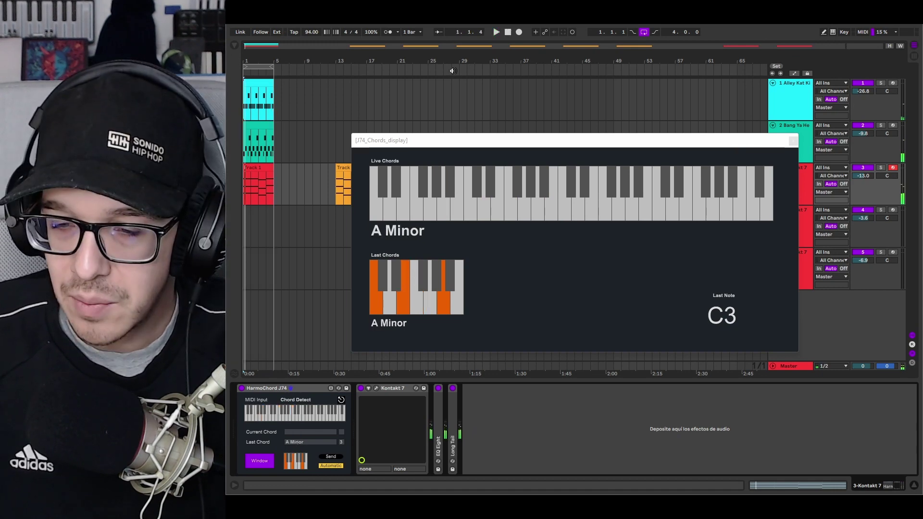
Review the seventh clip's notes, close the chord display, and return the clip to bar 49 on track 3 in orange.
{"action": "double_click", "coordinate": [261, 167]}
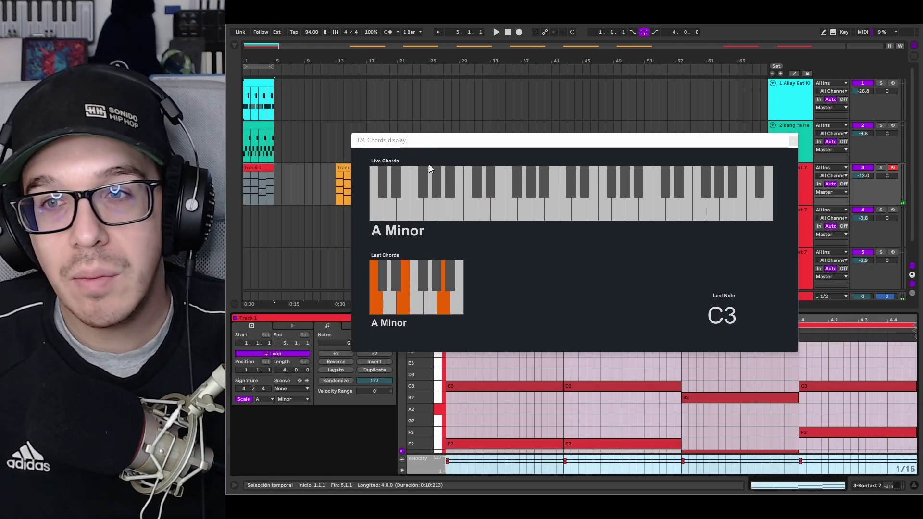
{"action": "left_click_drag", "start_coordinate": [781, 287], "coordinate": [771, 327]}
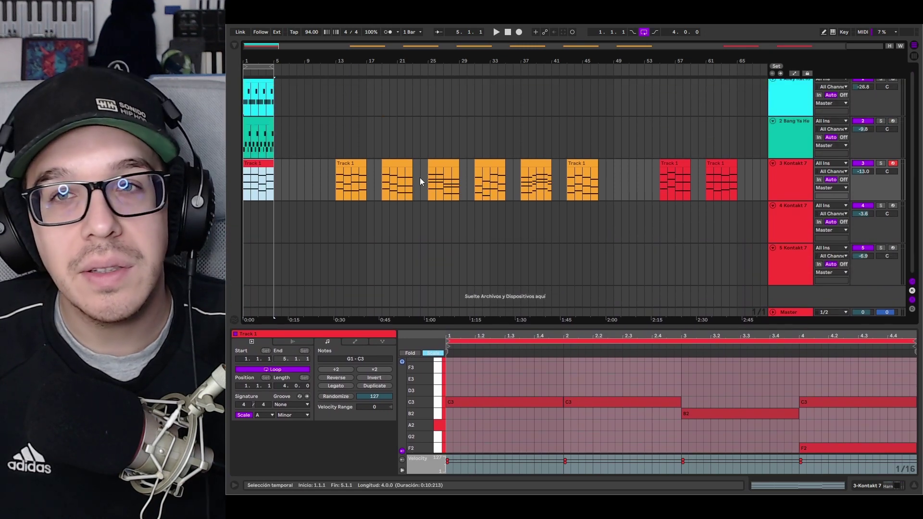
{"action": "left_click", "coordinate": [636, 172]}
{"action": "right_click", "coordinate": [629, 164]}
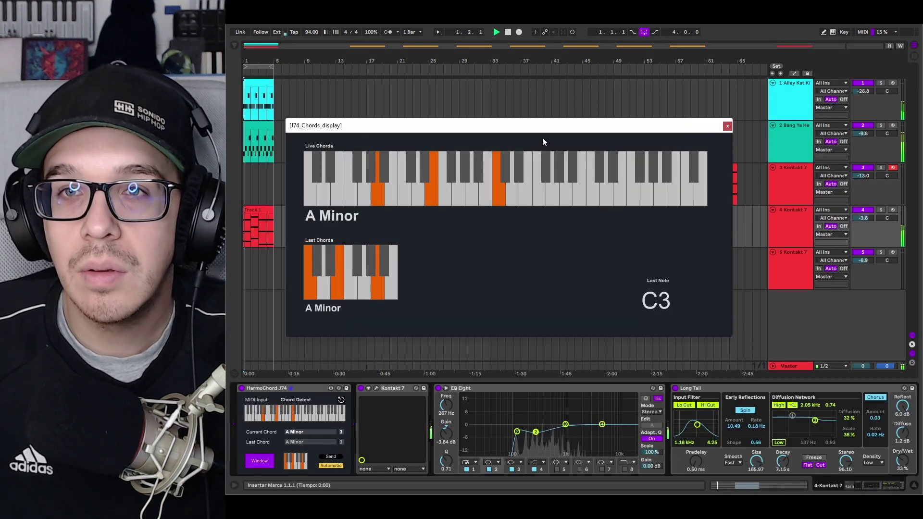
Audition the eighth progression on track 4 with the chord display, stop playback, and examine the clip's notes in an enlarged note editor.
{"action": "left_click_drag", "start_coordinate": [543, 128], "coordinate": [597, 116]}
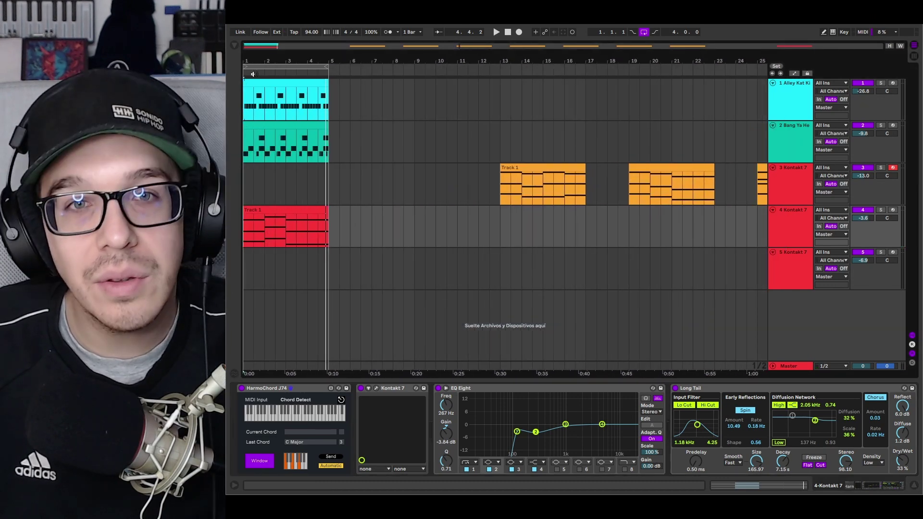
{"action": "double_click", "coordinate": [289, 224]}
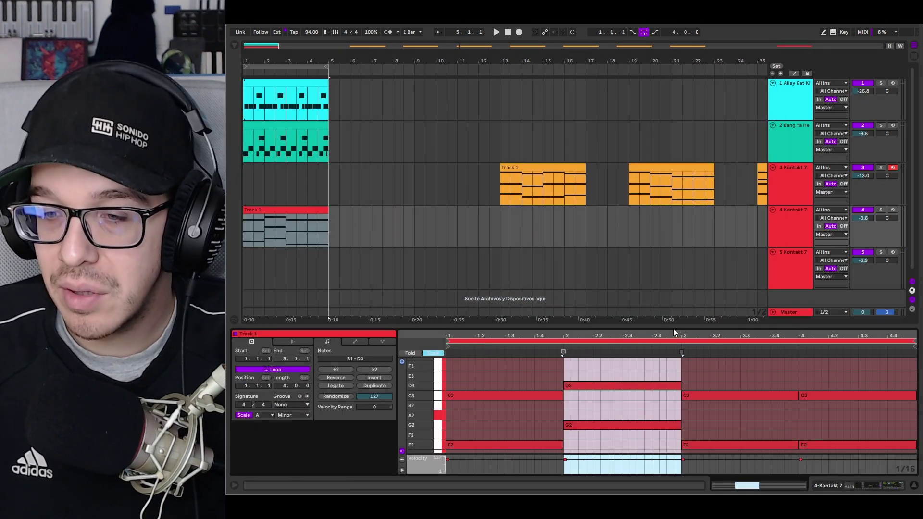
{"action": "left_click_drag", "start_coordinate": [673, 327], "coordinate": [673, 183]}
{"action": "left_click", "coordinate": [645, 310]}
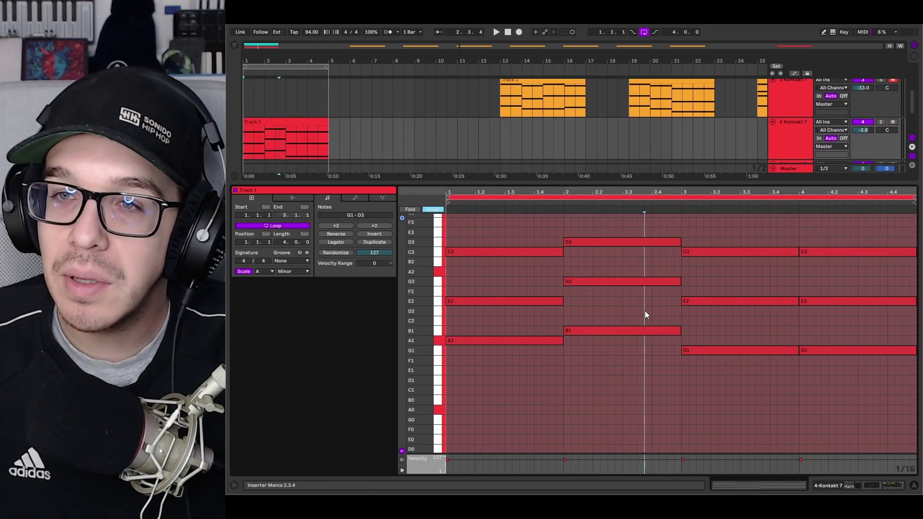
{"action": "scroll", "coordinate": [632, 307], "scroll_direction": "up", "scroll_amount": 1}
{"action": "scroll", "coordinate": [632, 308], "scroll_direction": "up", "scroll_amount": 4}
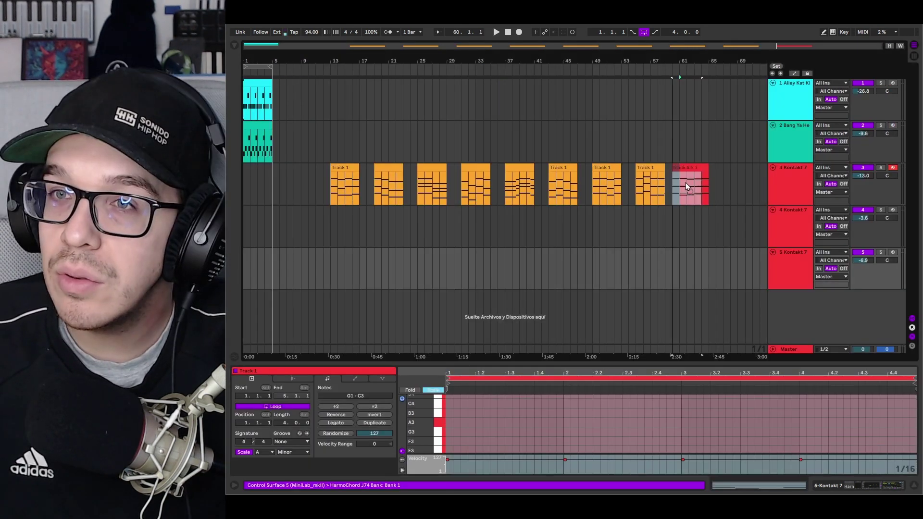
Place the ninth chord clip at bar 1 on track 5, unfold the track, and play it while viewing its detected chords.
{"action": "left_click_drag", "start_coordinate": [685, 182], "coordinate": [261, 261]}
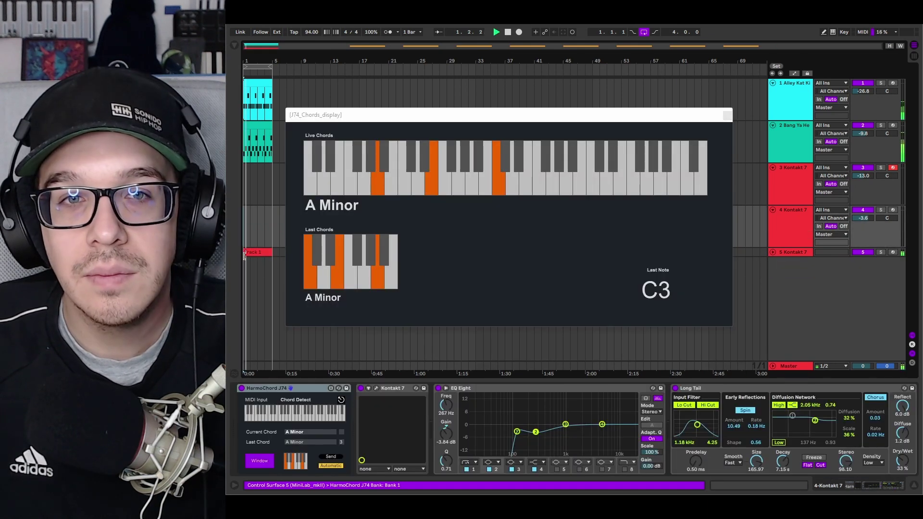
{"action": "left_click_drag", "start_coordinate": [437, 117], "coordinate": [489, 135]}
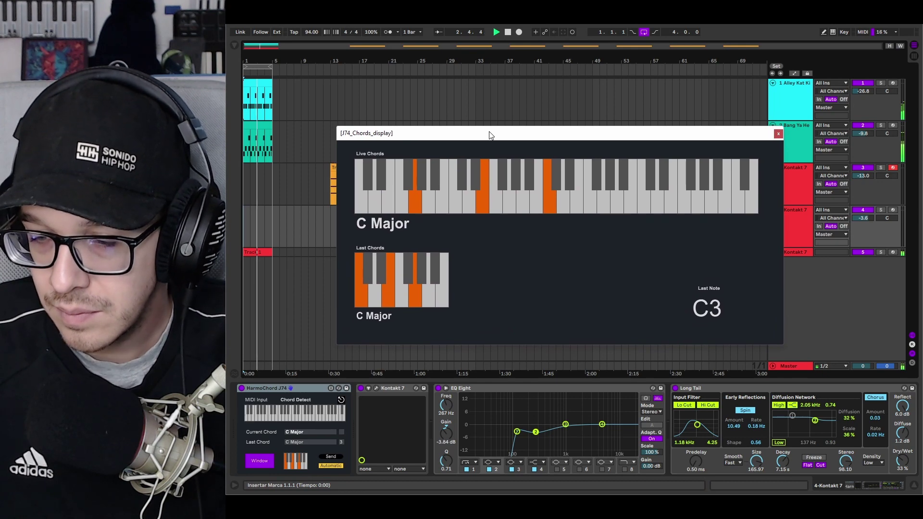
{"action": "left_click_drag", "start_coordinate": [712, 133], "coordinate": [667, 122]}
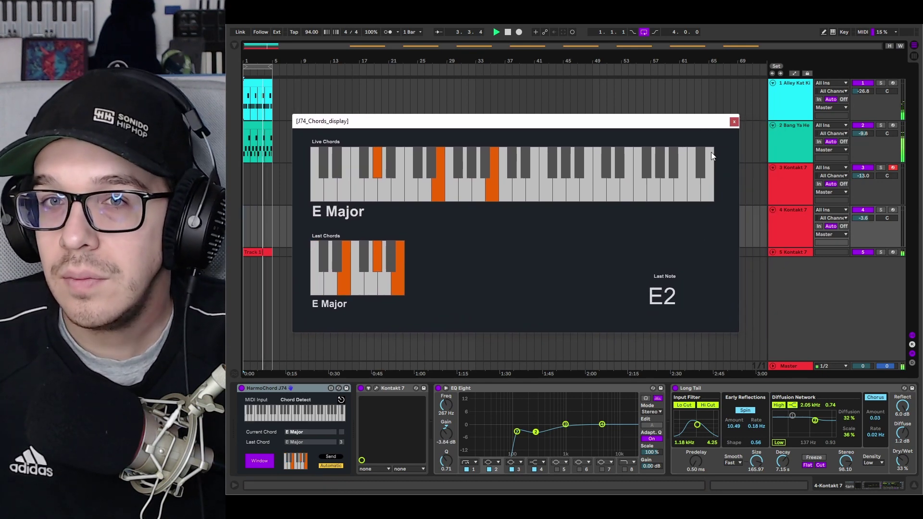
{"action": "left_click", "coordinate": [772, 252]}
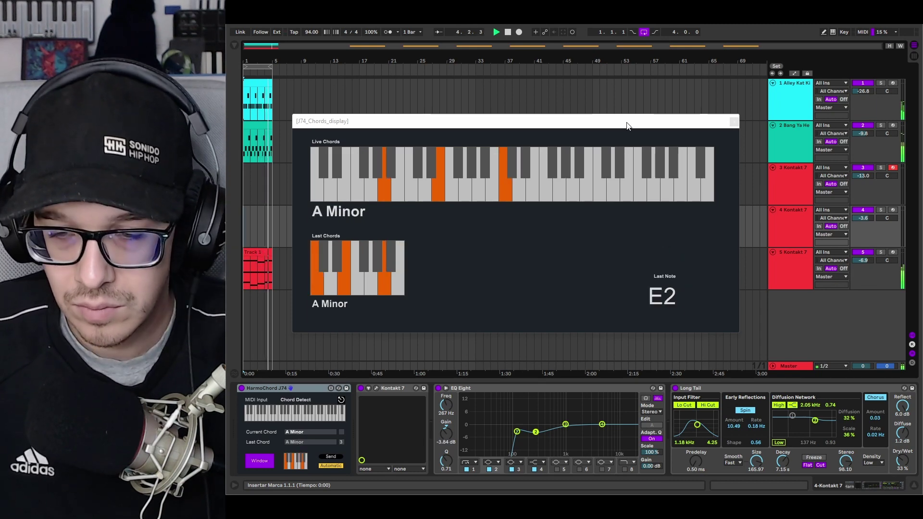
Close the chord display and examine the ninth progression's notes in an enlarged note editor.
{"action": "left_click", "coordinate": [734, 122]}
{"action": "double_click", "coordinate": [260, 262]}
{"action": "left_click_drag", "start_coordinate": [698, 379], "coordinate": [697, 108]}
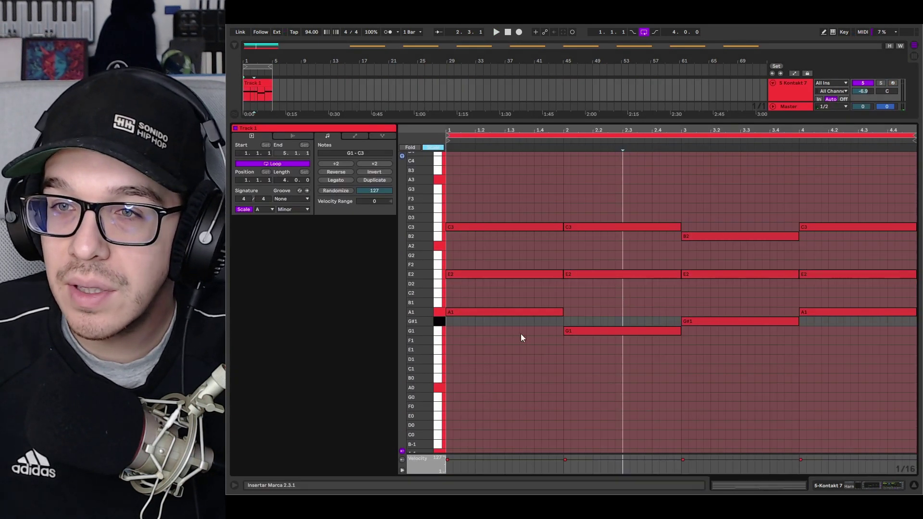
{"action": "left_click_drag", "start_coordinate": [426, 328], "coordinate": [435, 330]}
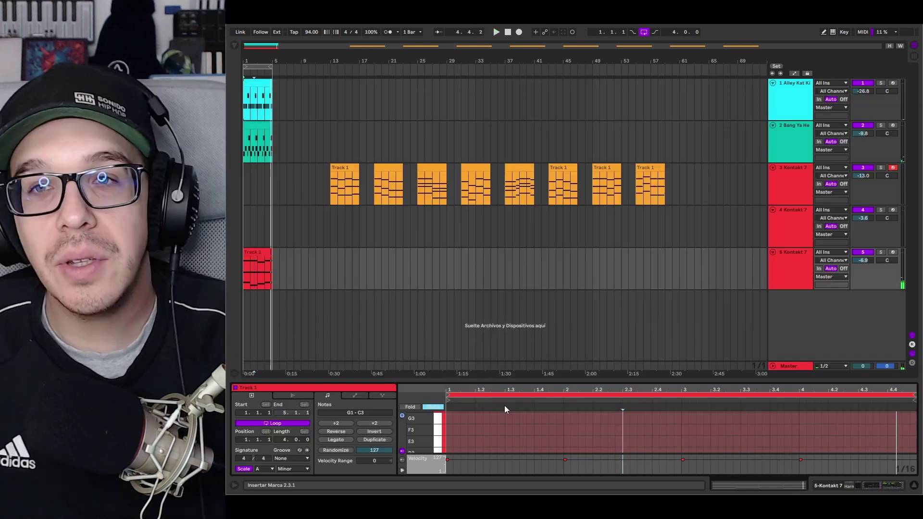
Return the ninth chord clip to bar 61 on track 3 and color it orange like the other eight.
{"action": "left_click_drag", "start_coordinate": [255, 252], "coordinate": [692, 191]}
{"action": "right_click", "coordinate": [694, 193]}
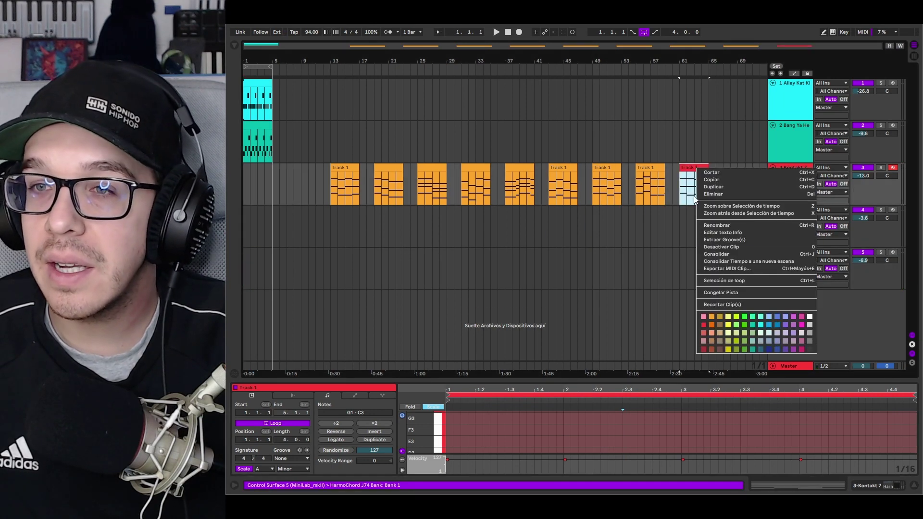
{"action": "left_click", "coordinate": [712, 316]}
{"action": "left_click_drag", "start_coordinate": [729, 187], "coordinate": [321, 187]}
{"action": "left_click", "coordinate": [323, 183]}
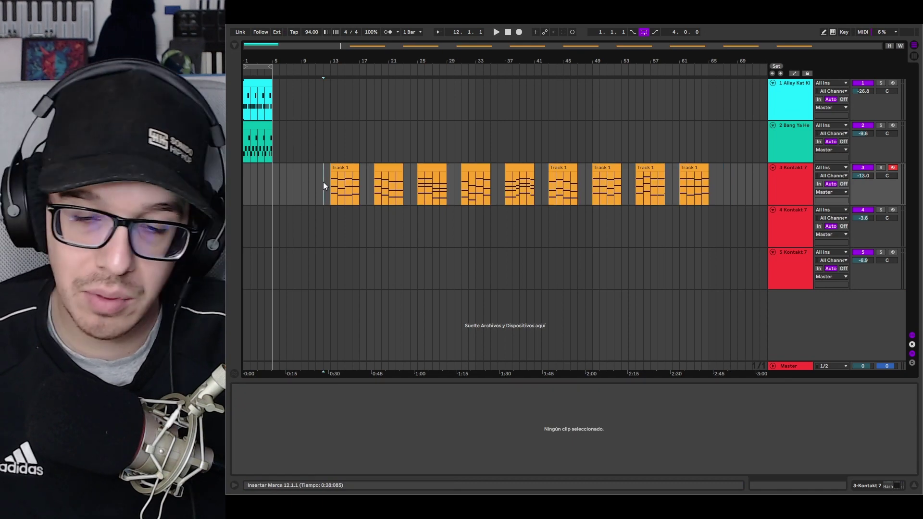
Open Kontakt 7 on track 3 and show the Hypha presets in its library browser.
{"action": "left_click", "coordinate": [789, 187]}
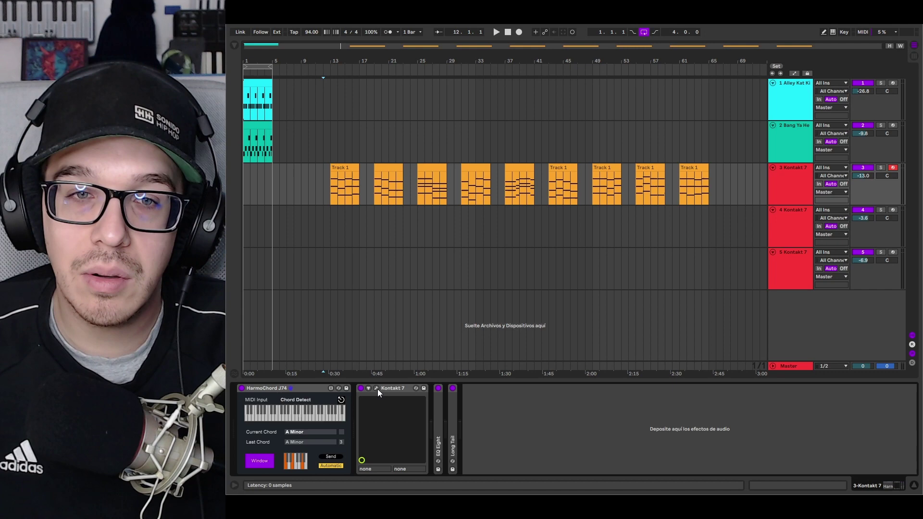
{"action": "left_click", "coordinate": [377, 388]}
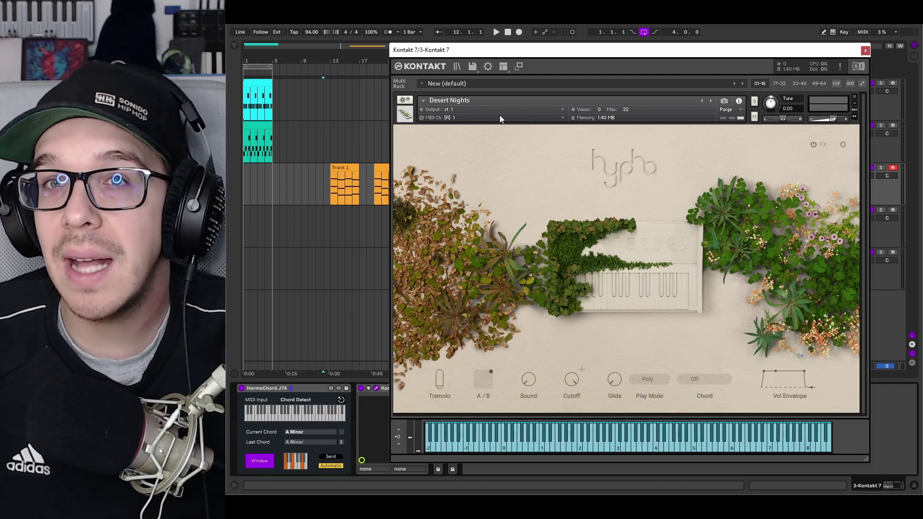
{"action": "left_click", "coordinate": [459, 66]}
{"action": "scroll", "coordinate": [691, 281], "scroll_direction": "down", "scroll_amount": 5}
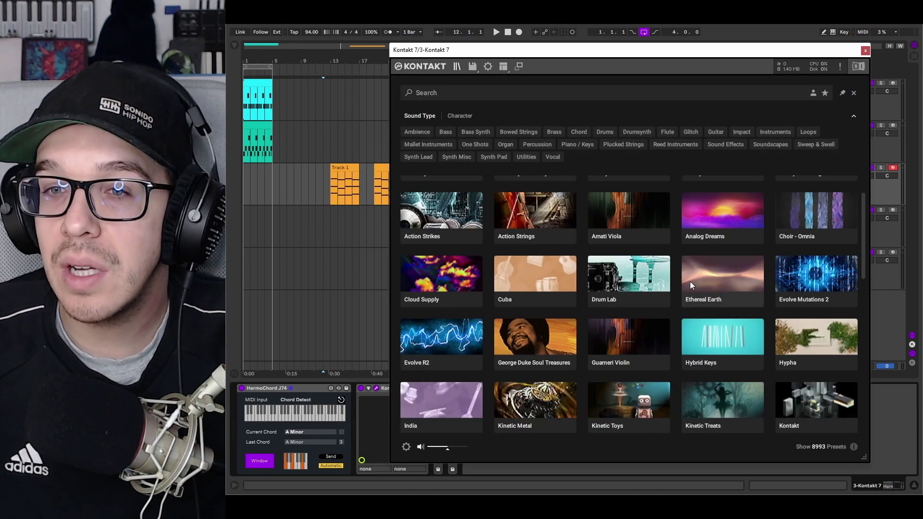
{"action": "scroll", "coordinate": [691, 281], "scroll_direction": "down", "scroll_amount": 1}
{"action": "scroll", "coordinate": [693, 279], "scroll_direction": "up", "scroll_amount": 3}
{"action": "left_click", "coordinate": [810, 312]}
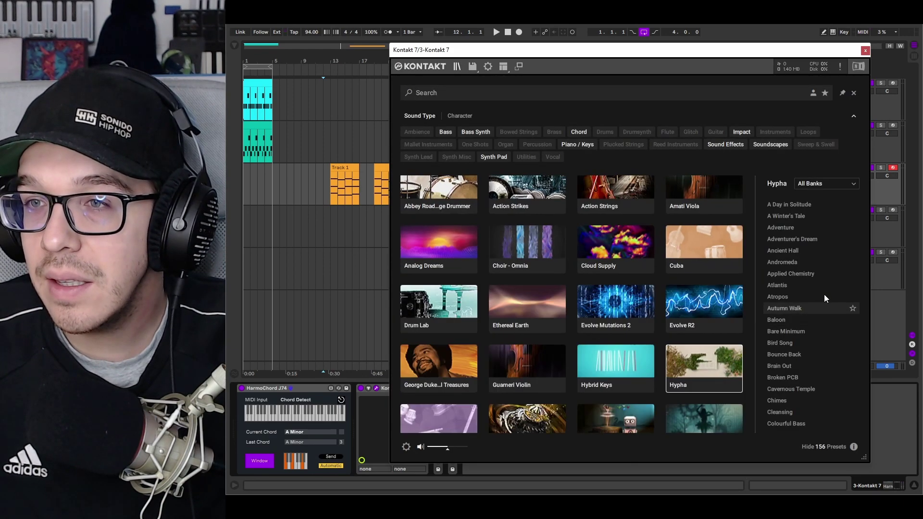
View Hypha's preset bank categories while keeping All Banks, and close the Kontakt 7 window.
{"action": "left_click", "coordinate": [827, 184]}
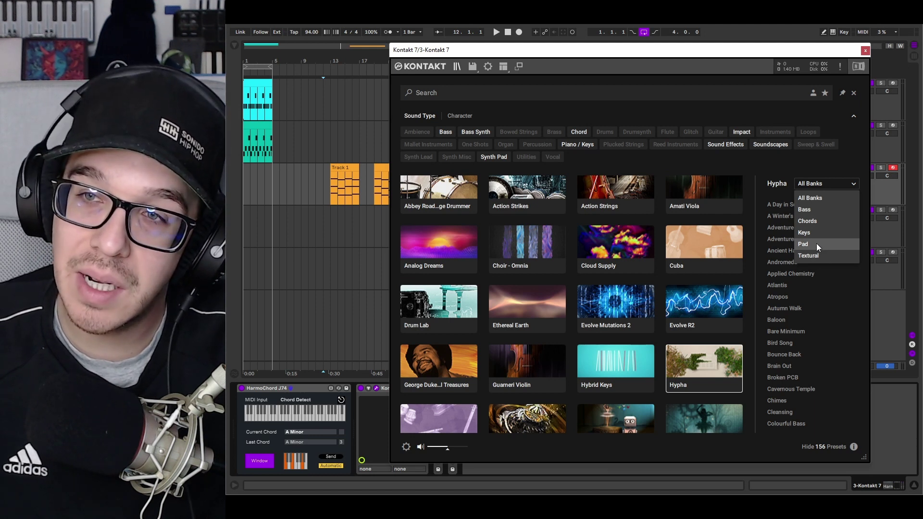
{"action": "left_click", "coordinate": [826, 177]}
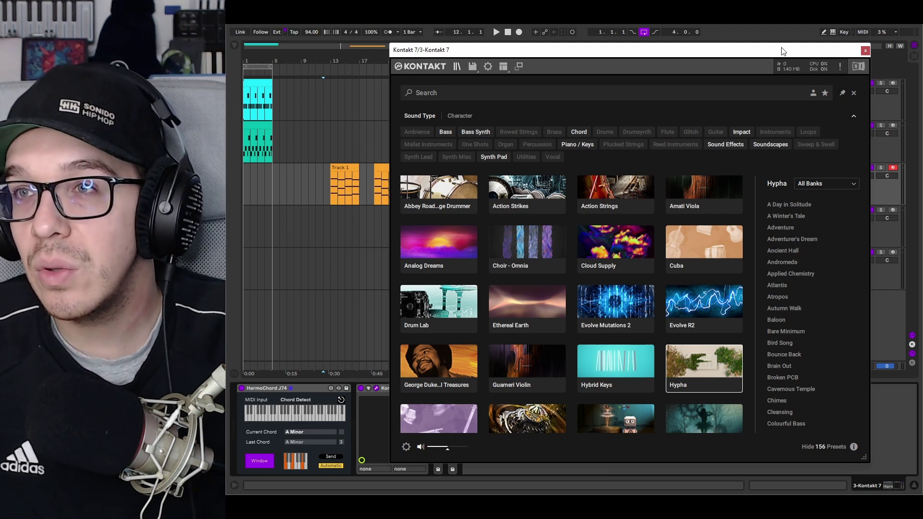
{"action": "left_click_drag", "start_coordinate": [784, 53], "coordinate": [739, 44]}
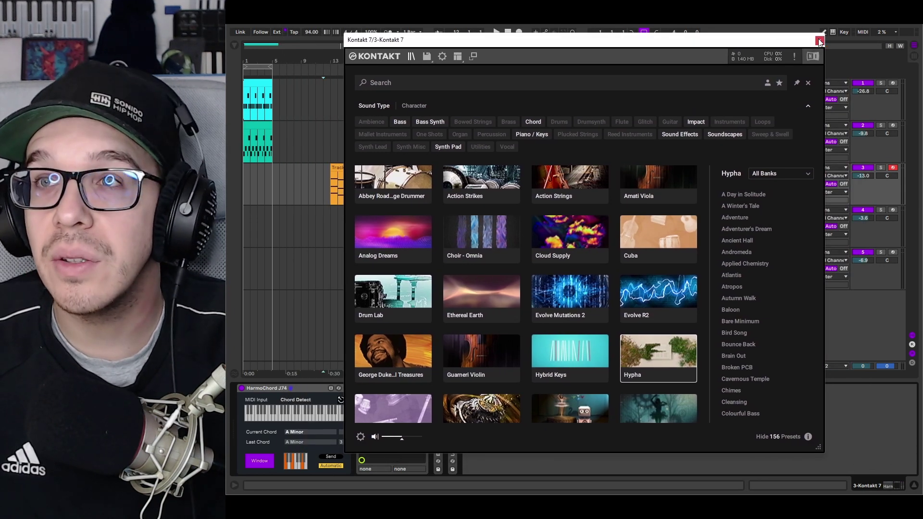
{"action": "left_click", "coordinate": [819, 41]}
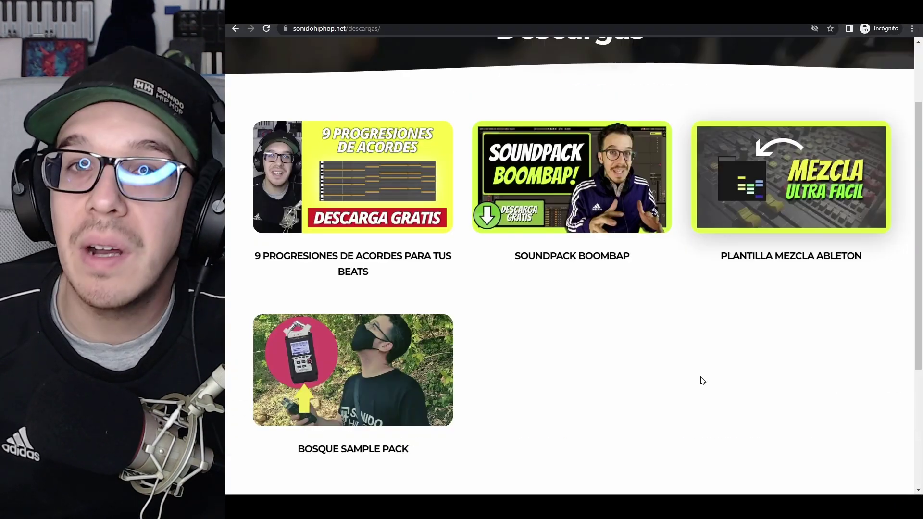
Switch to the web browser and show the Descargas page of sonidohiphop.net with the free chord progressions download.
{"action": "scroll", "coordinate": [703, 381], "scroll_direction": "up", "scroll_amount": 2}
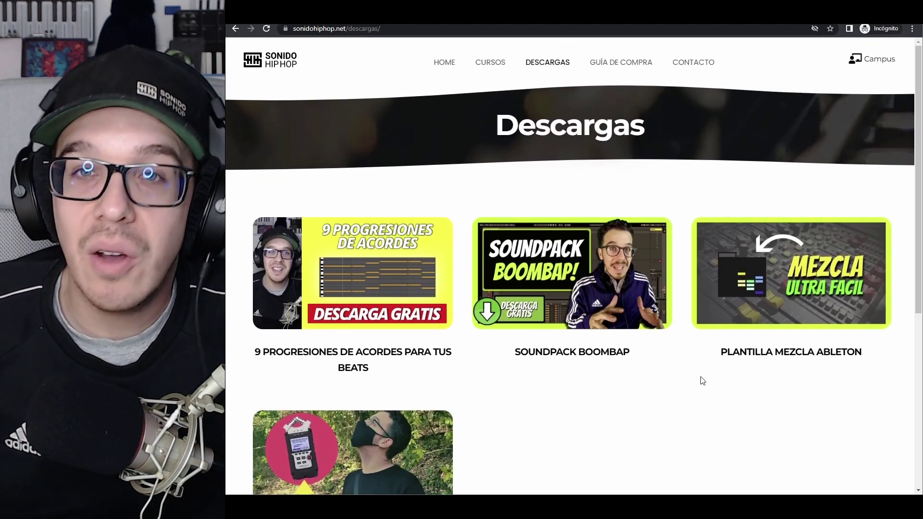